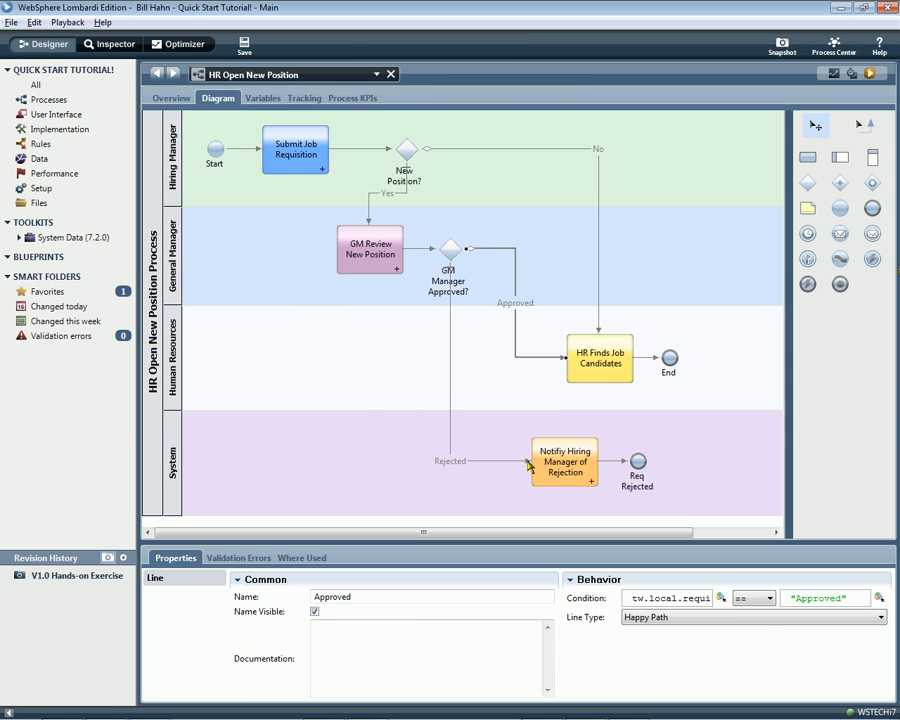
# - Reroute the Rejected line to the bottom of Submit Job Requisition, and nudge GM Review New Position up and its approval gateway slightly down
pyautogui.click(530, 461)
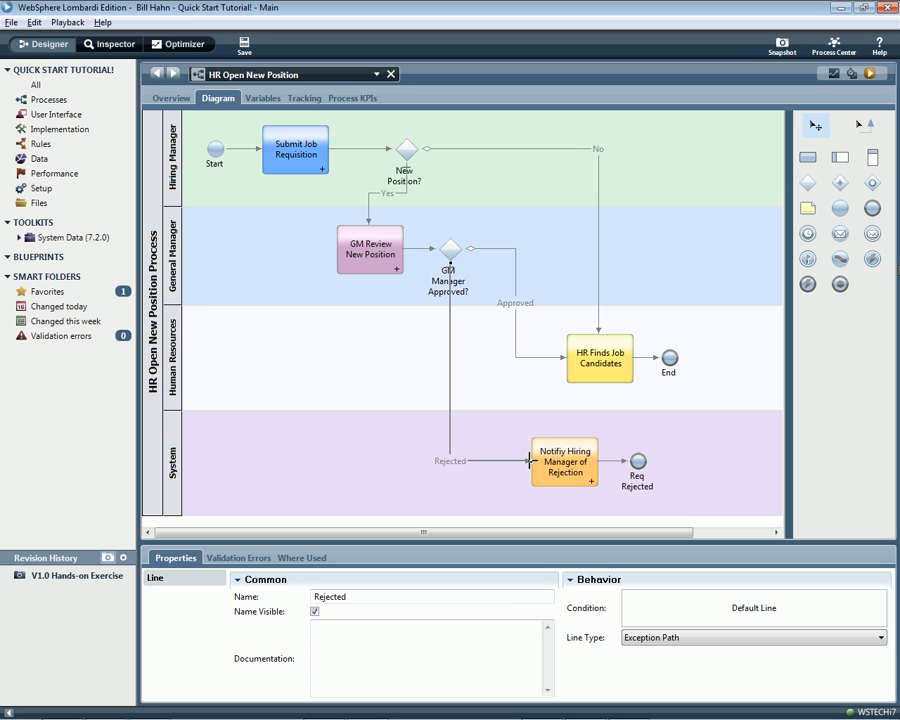
pyautogui.moveTo(530, 460); pyautogui.dragTo(296, 176)
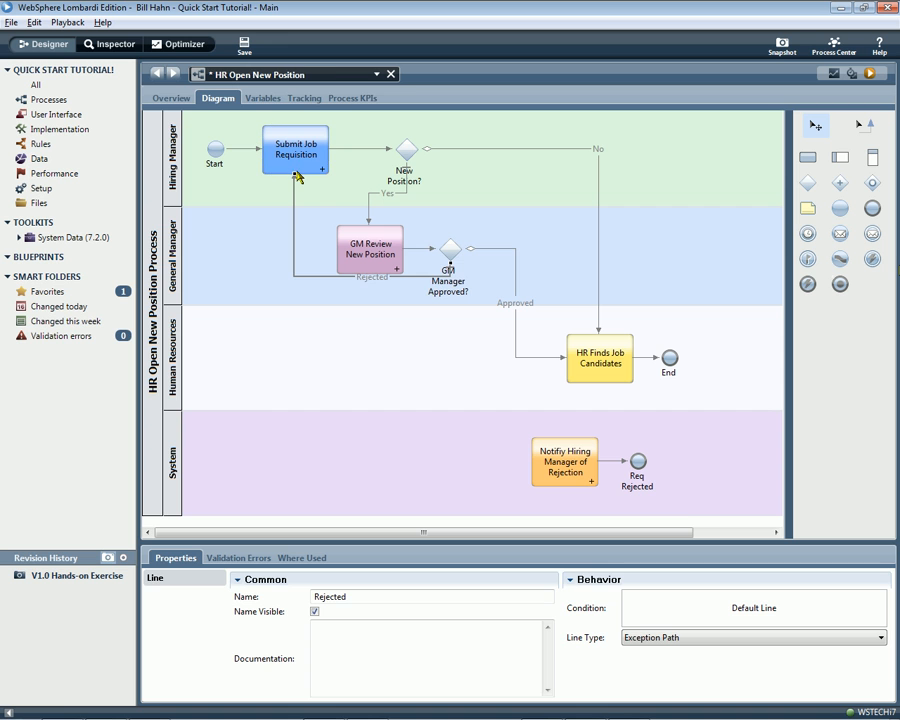
pyautogui.click(376, 247)
pyautogui.keyDown('ctrl'); pyautogui.click(449, 253); pyautogui.keyUp('ctrl')
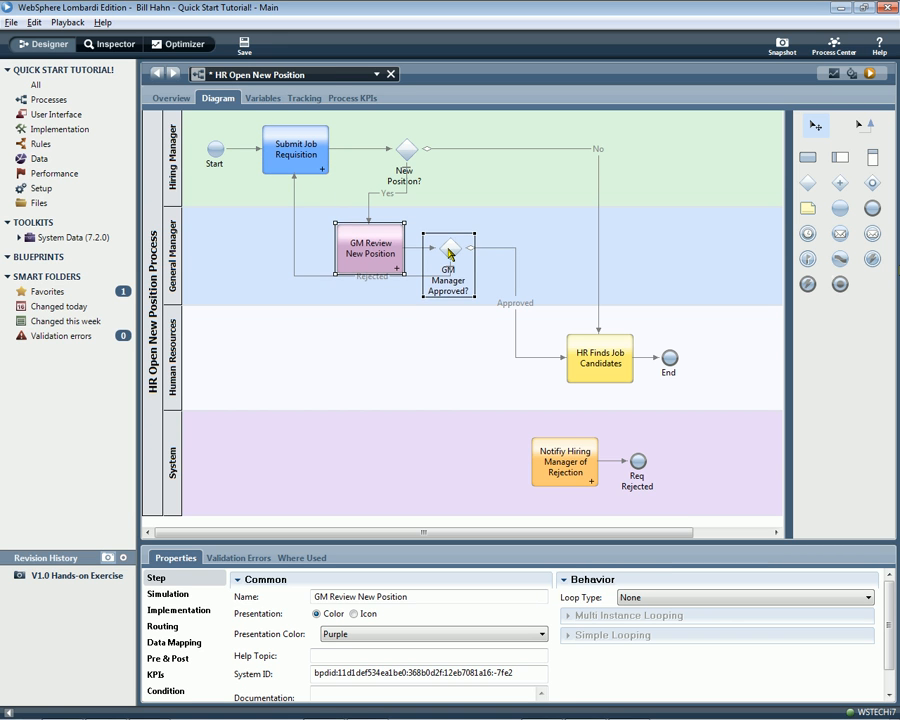
pyautogui.moveTo(449, 253); pyautogui.dragTo(449, 251)
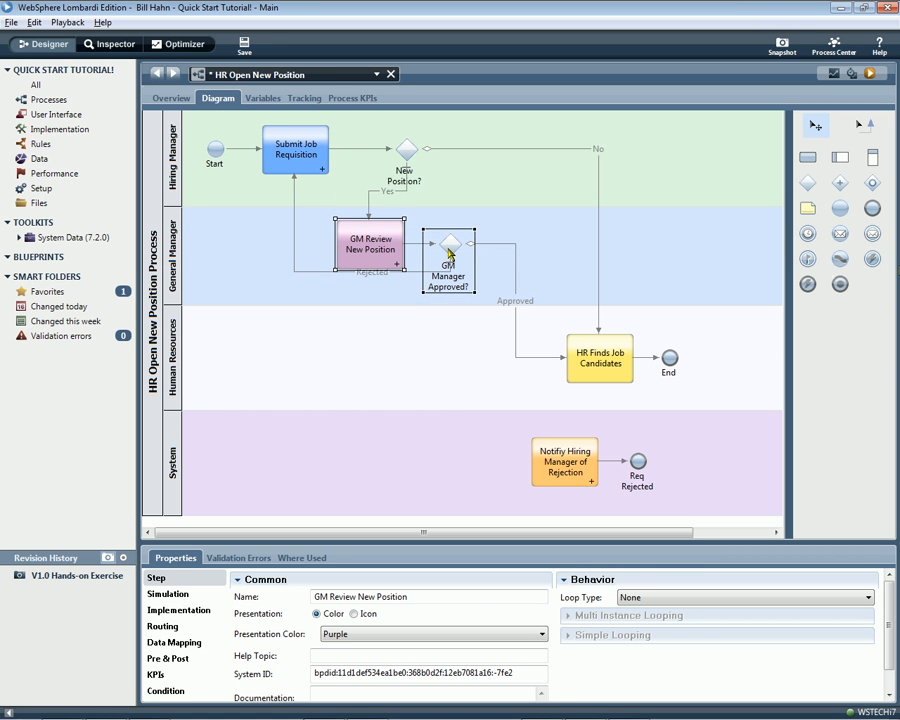
pyautogui.click(449, 253)
pyautogui.moveTo(449, 253); pyautogui.dragTo(451, 261)
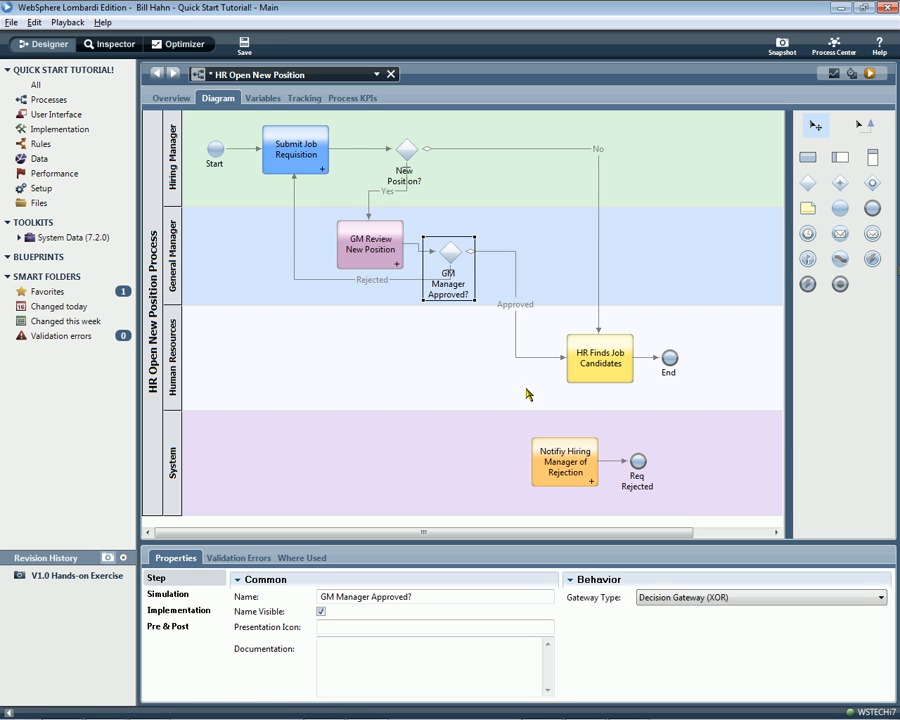
# - Delete the rejection notification activity and the Req Rejected end event from the System lane
pyautogui.click(545, 455)
pyautogui.press('Delete')
pyautogui.click(635, 463)
pyautogui.press('Delete')
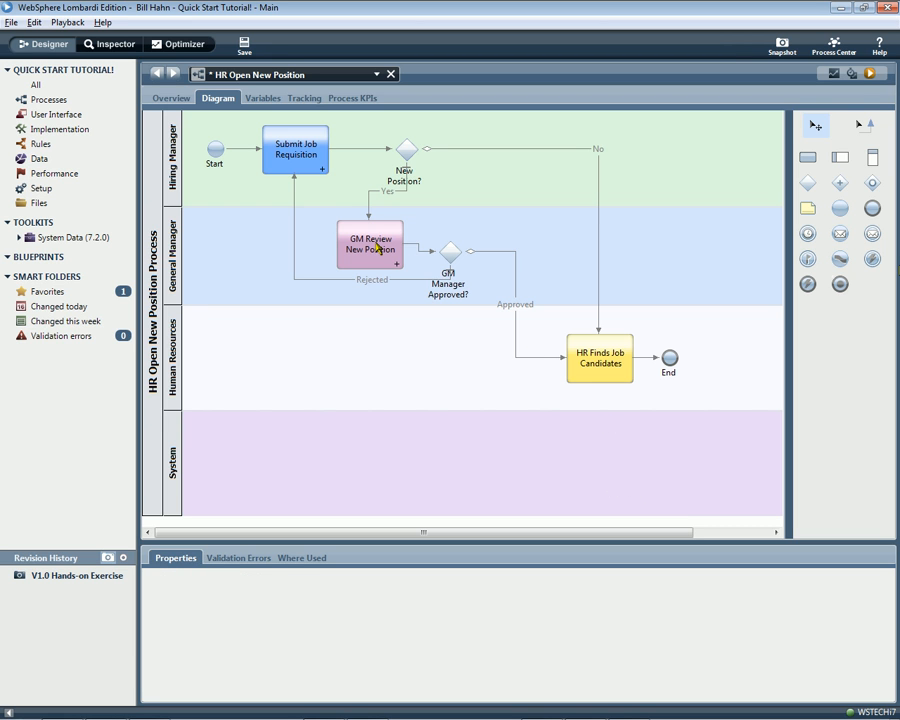
# - Run the HR Open New Position process, complete its Submit Job Requisition task with the prefilled form values, and refresh the instance list
pyautogui.click(868, 74)
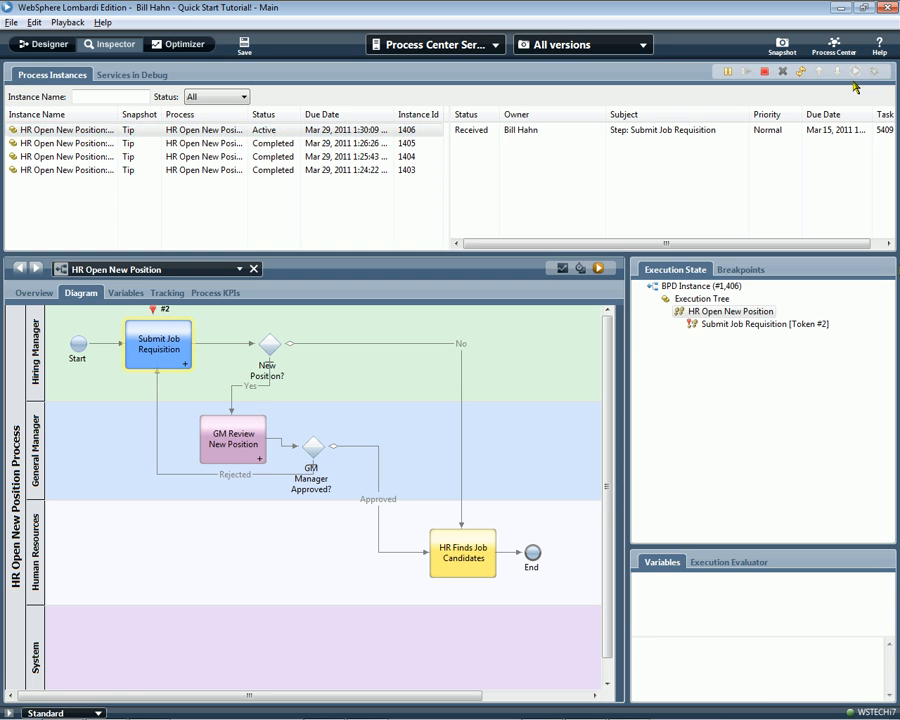
pyautogui.click(767, 130)
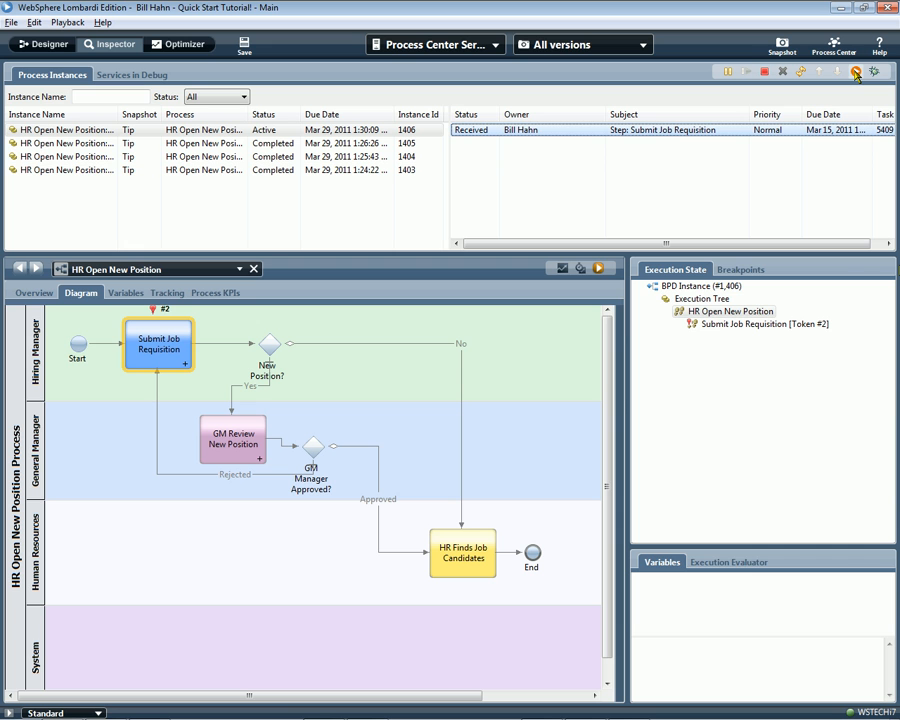
pyautogui.click(856, 73)
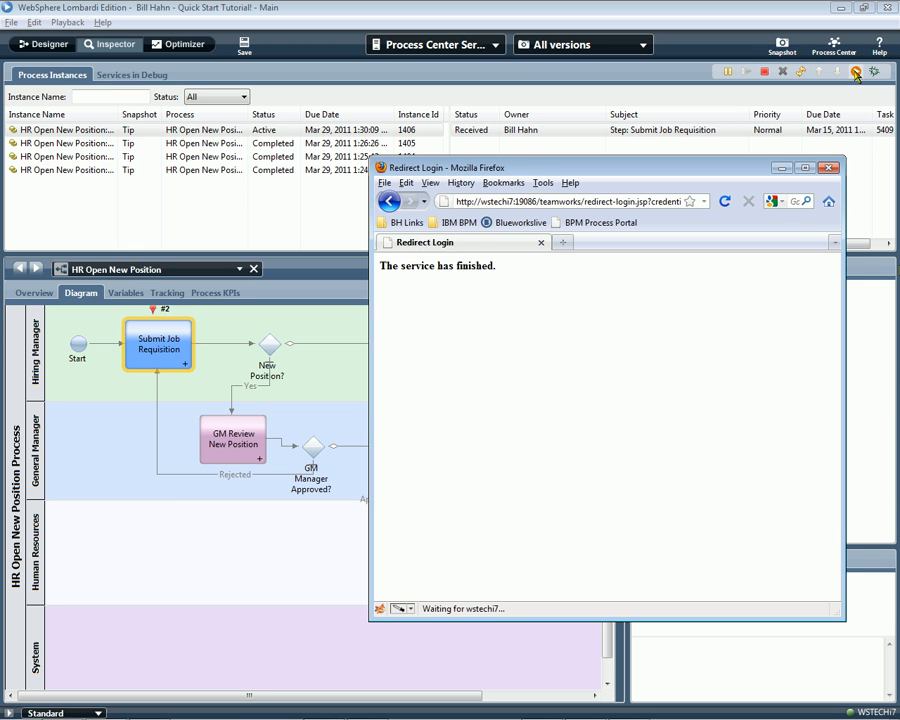
pyautogui.click(797, 388)
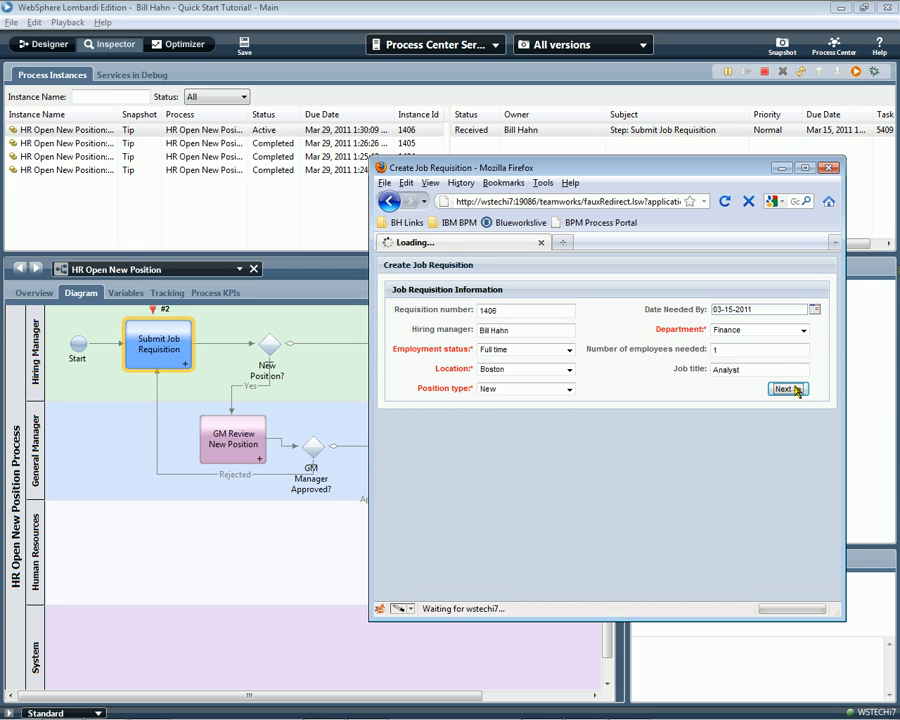
pyautogui.click(795, 384)
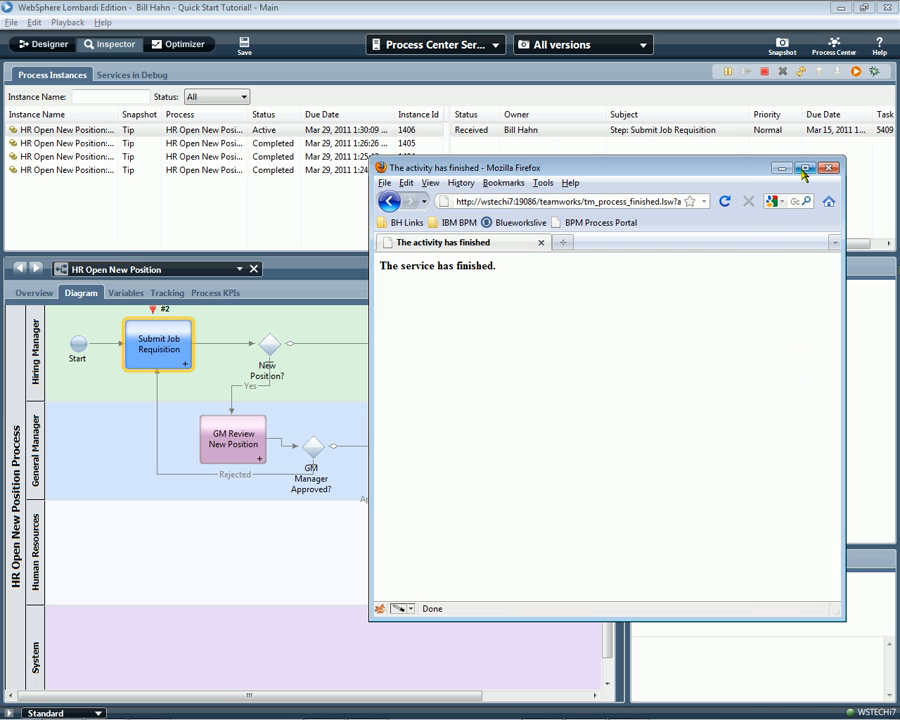
pyautogui.click(801, 71)
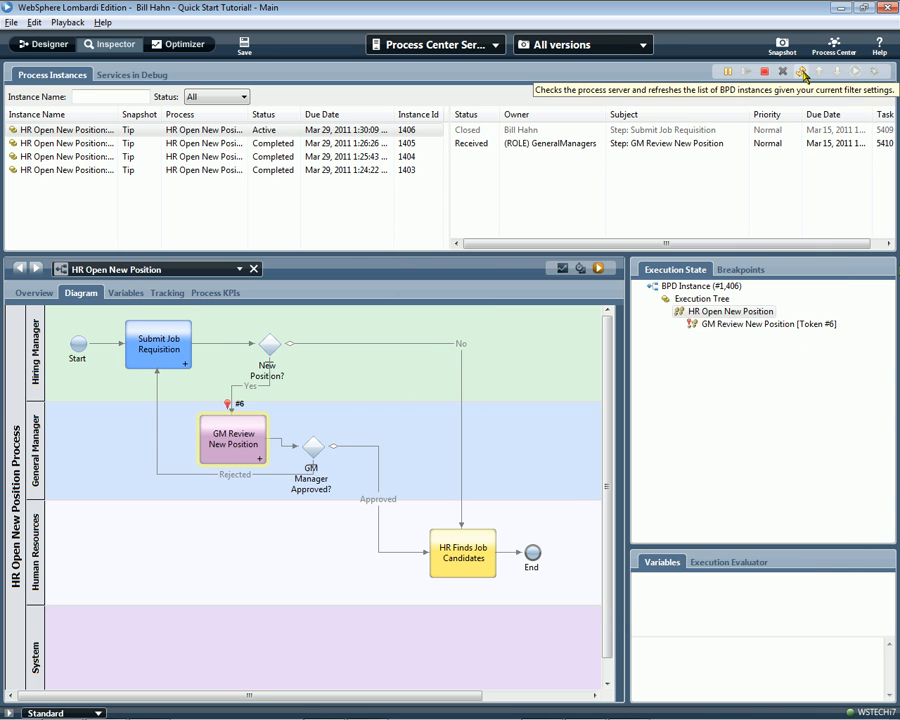
# - Run the GM Review New Position task with General Manager Approval set to Rejected, and run the returned Submit Job Requisition task
pyautogui.click(741, 143)
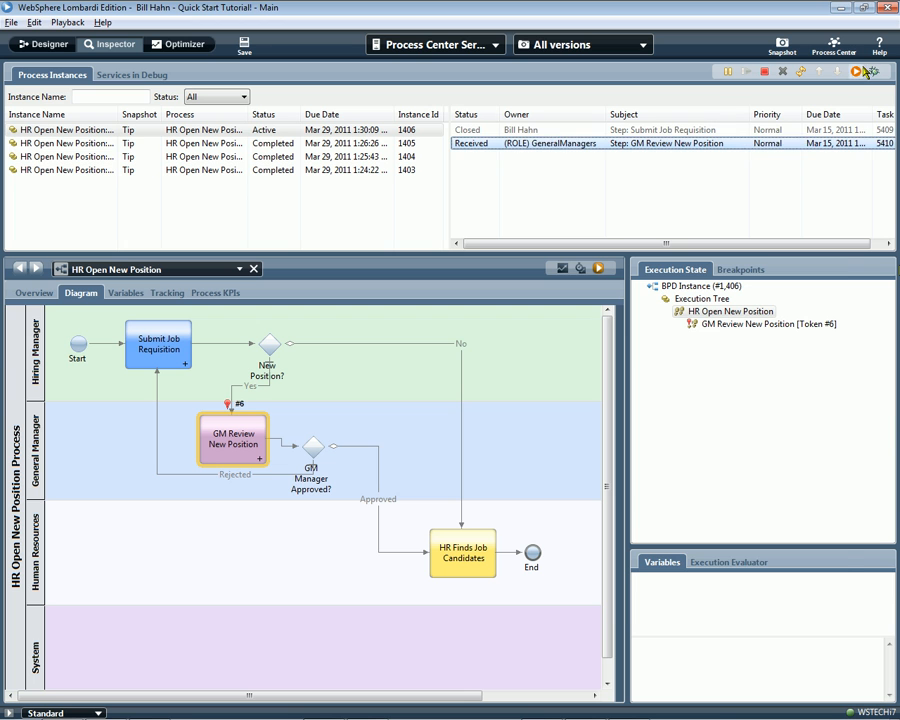
pyautogui.click(856, 72)
pyautogui.press('Return')
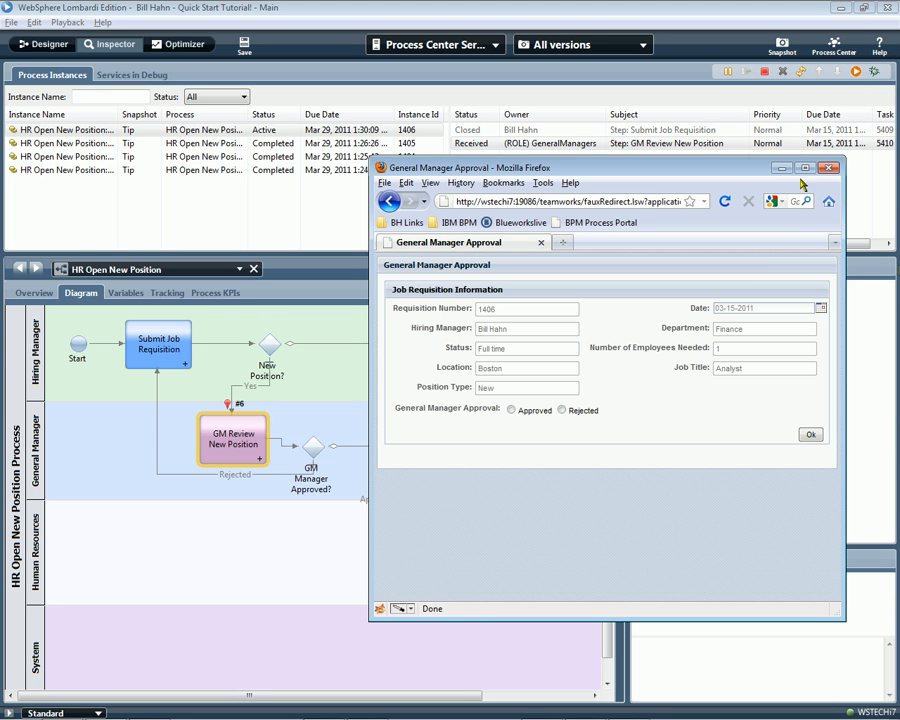
pyautogui.click(563, 409)
pyautogui.click(812, 481)
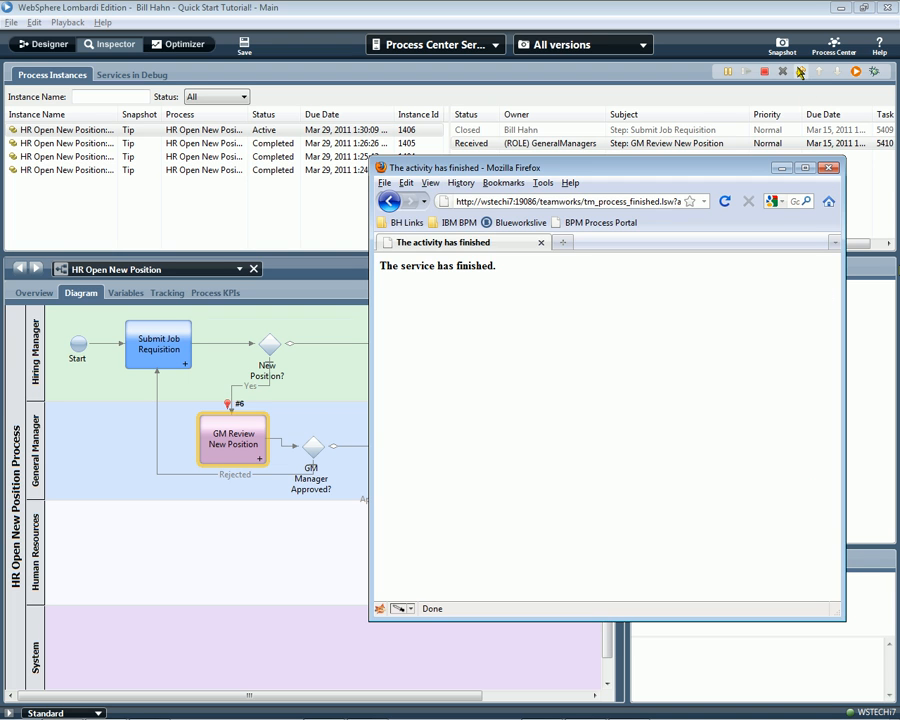
pyautogui.click(801, 72)
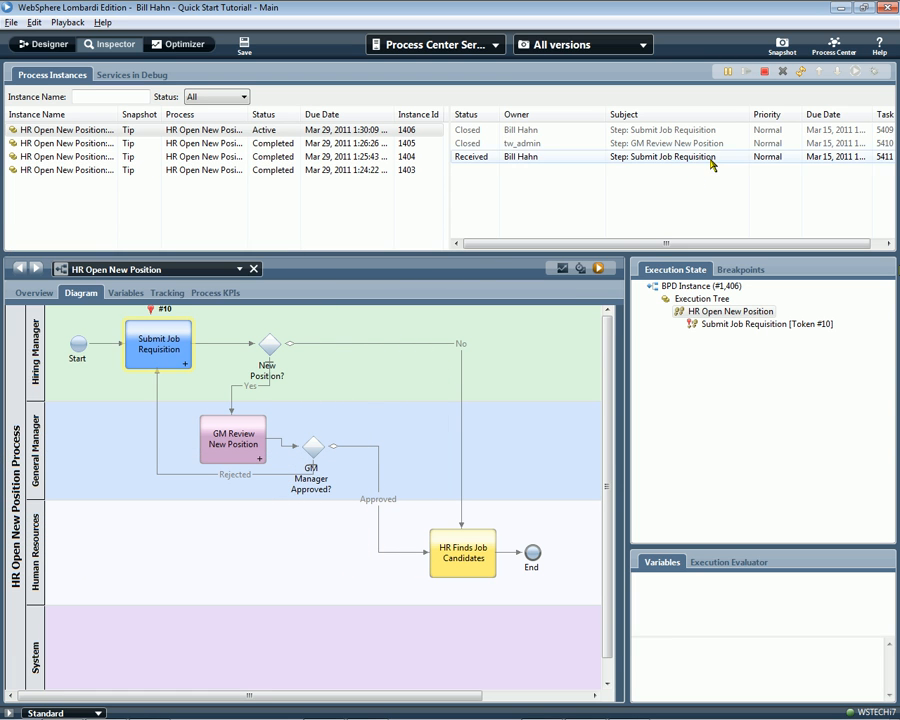
pyautogui.click(856, 71)
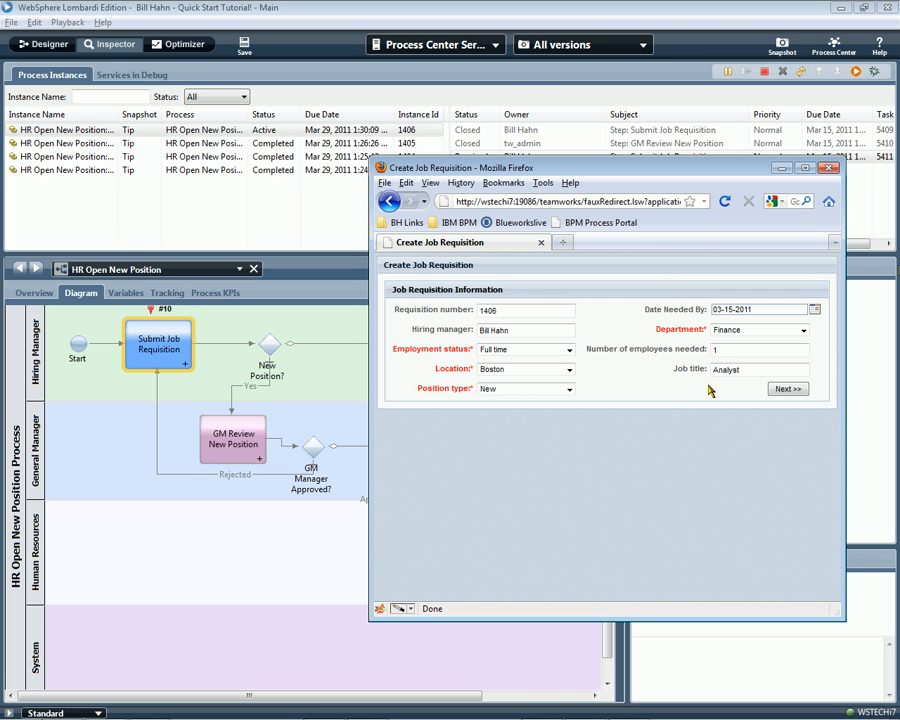
# - Return to the Designer and open the Create job requisition coach of the Submit Requisition service implementing the Submit Job Requisition activity
pyautogui.click(49, 48)
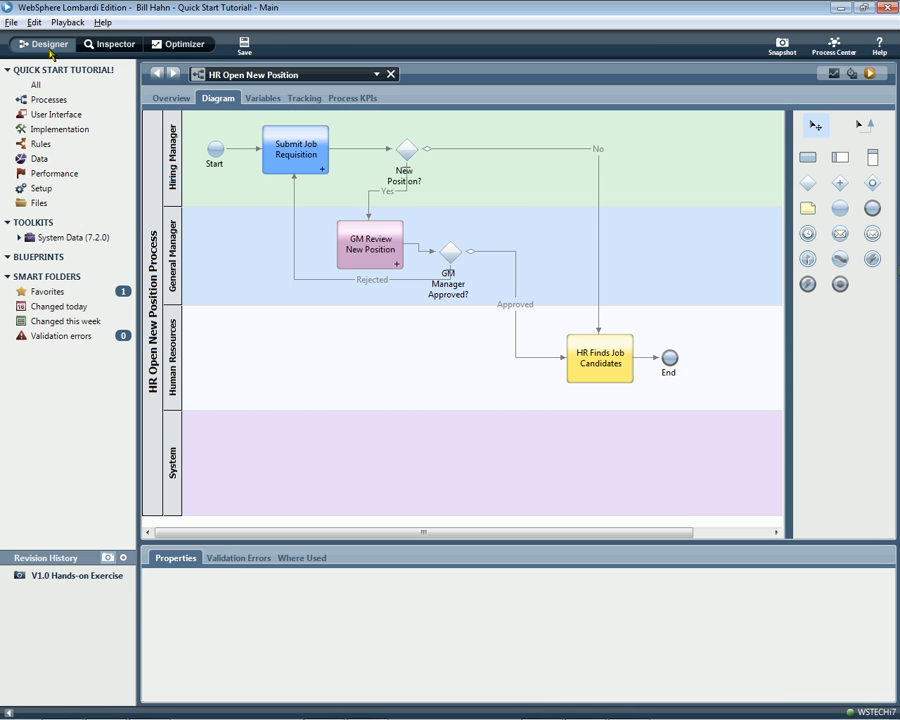
pyautogui.click(296, 157)
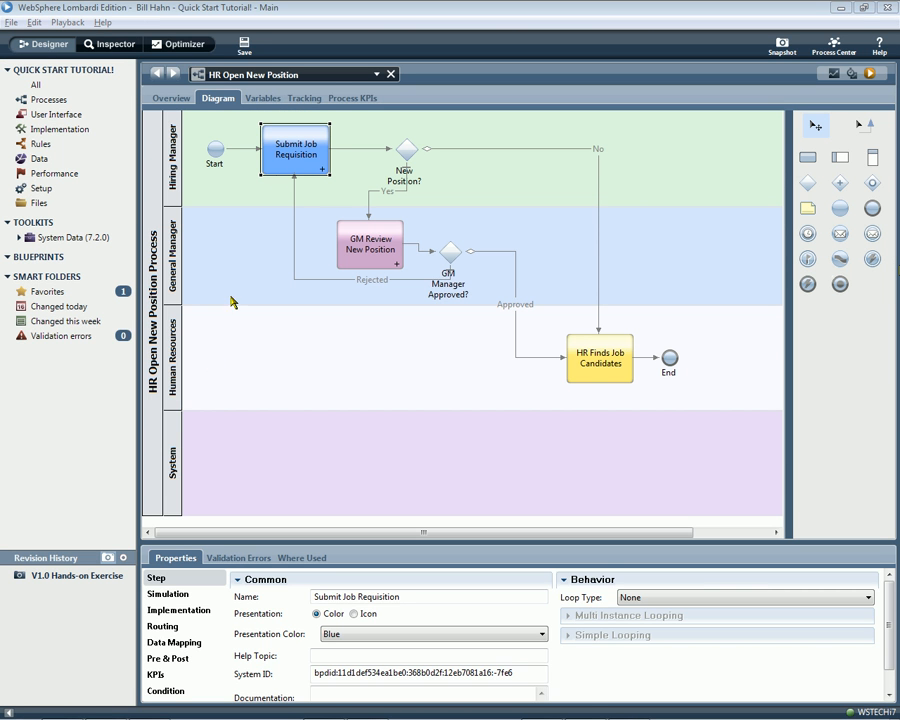
pyautogui.click(195, 610)
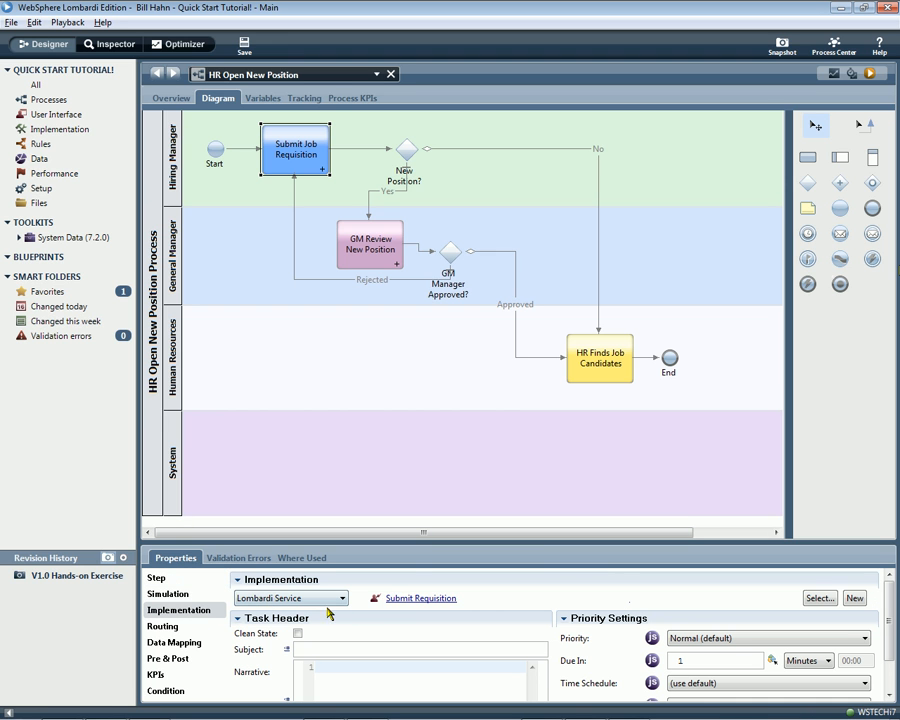
pyautogui.click(414, 598)
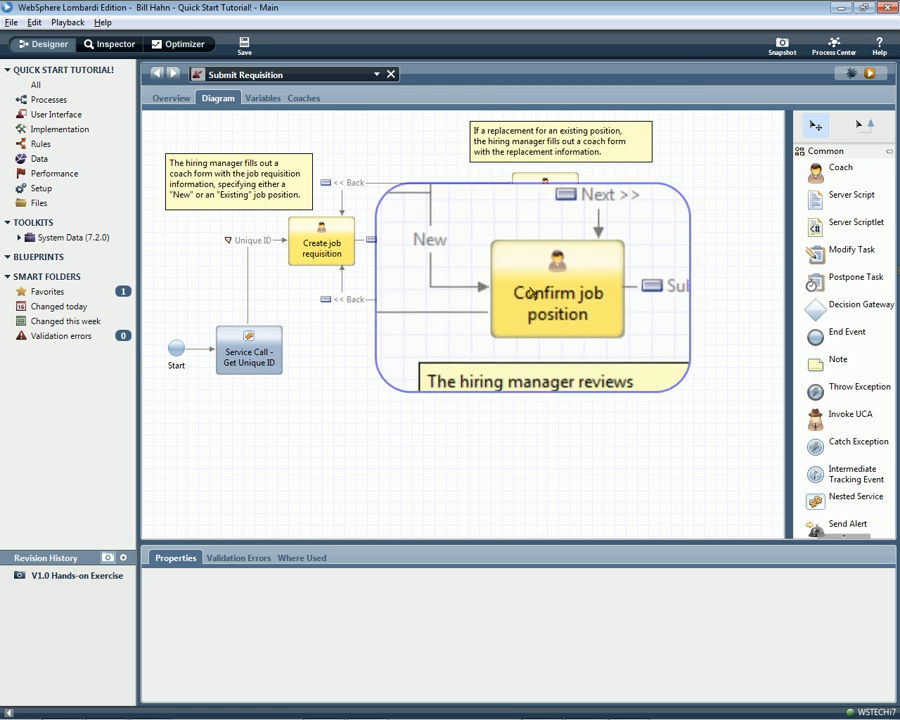
pyautogui.click(322, 246)
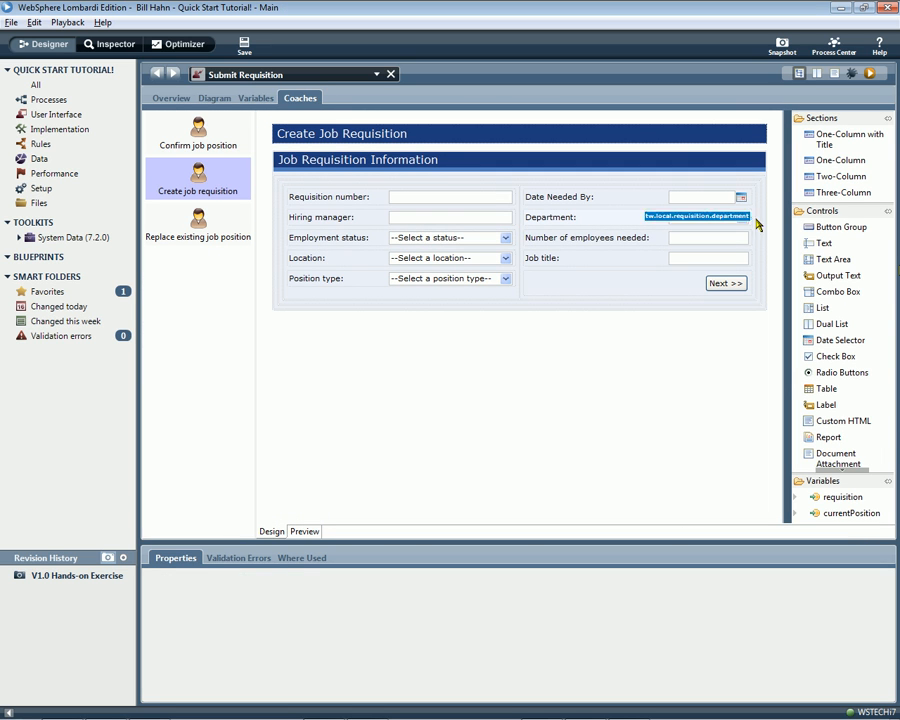
# - Add the requisition variable's gmApproval field to the Create Job Requisition form below Position type, and save the service
pyautogui.click(834, 212)
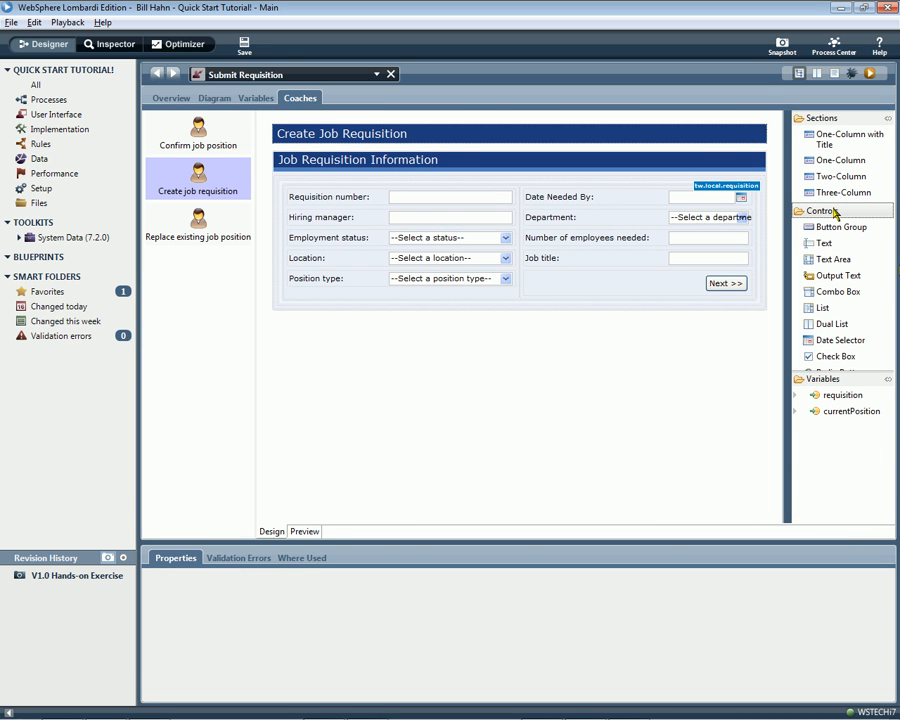
pyautogui.click(834, 212)
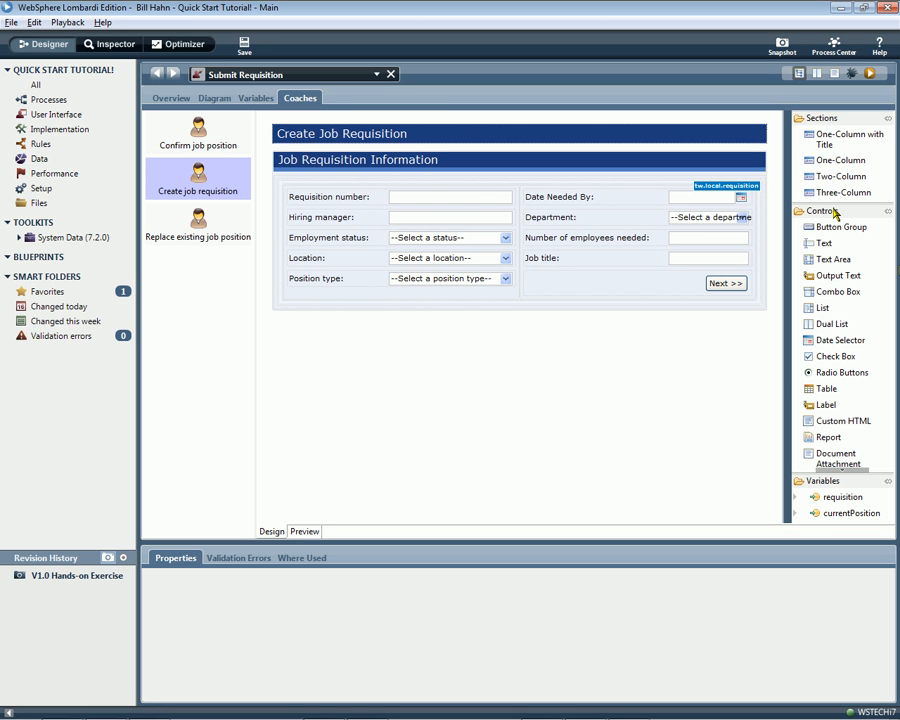
pyautogui.click(834, 212)
pyautogui.click(799, 243)
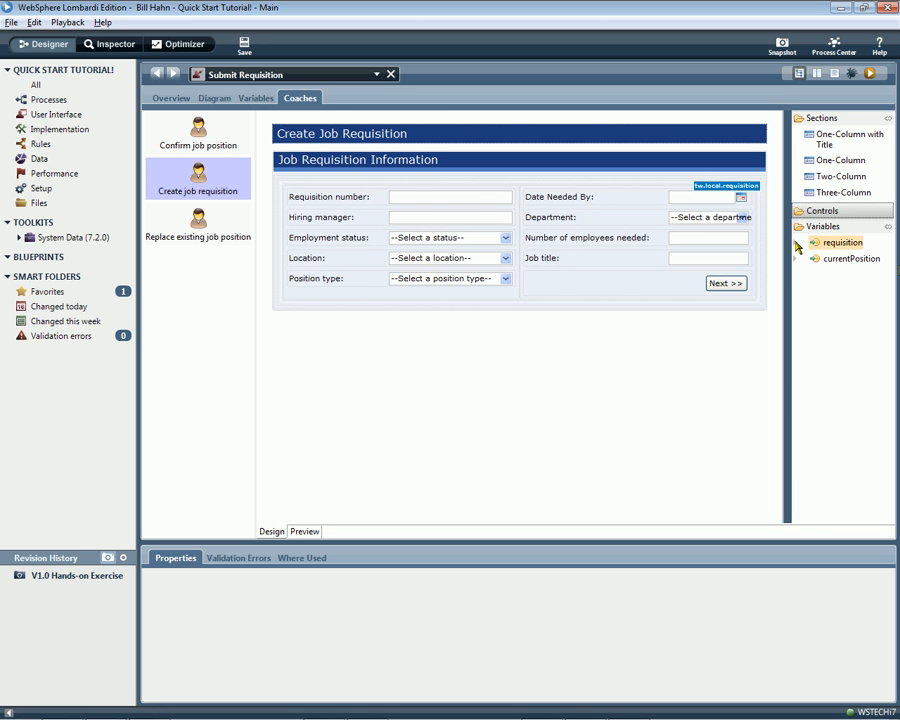
pyautogui.click(797, 245)
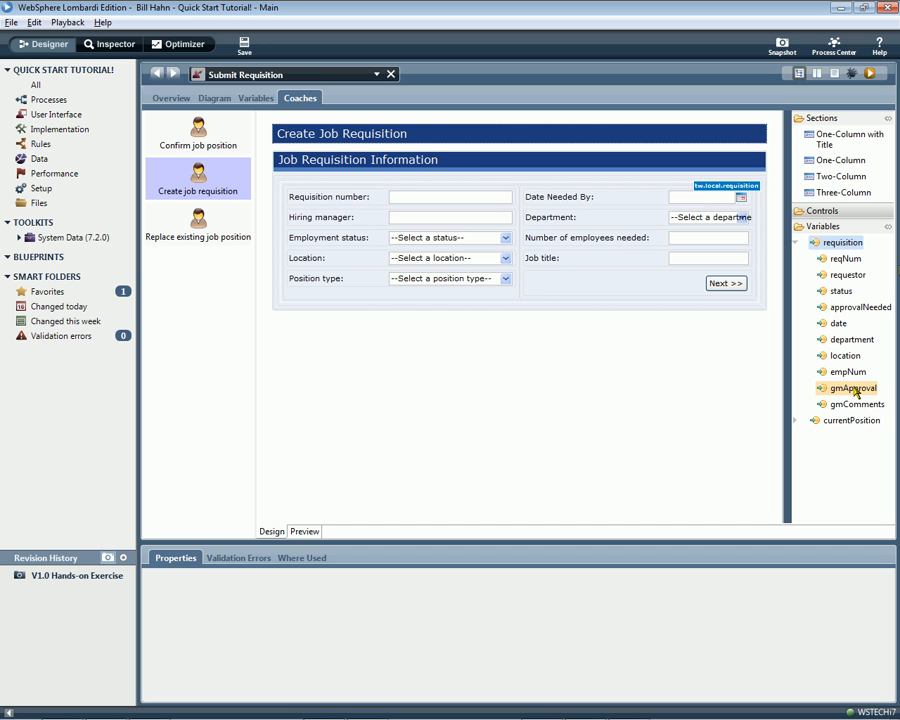
pyautogui.moveTo(856, 390); pyautogui.dragTo(476, 300)
pyautogui.click(244, 47)
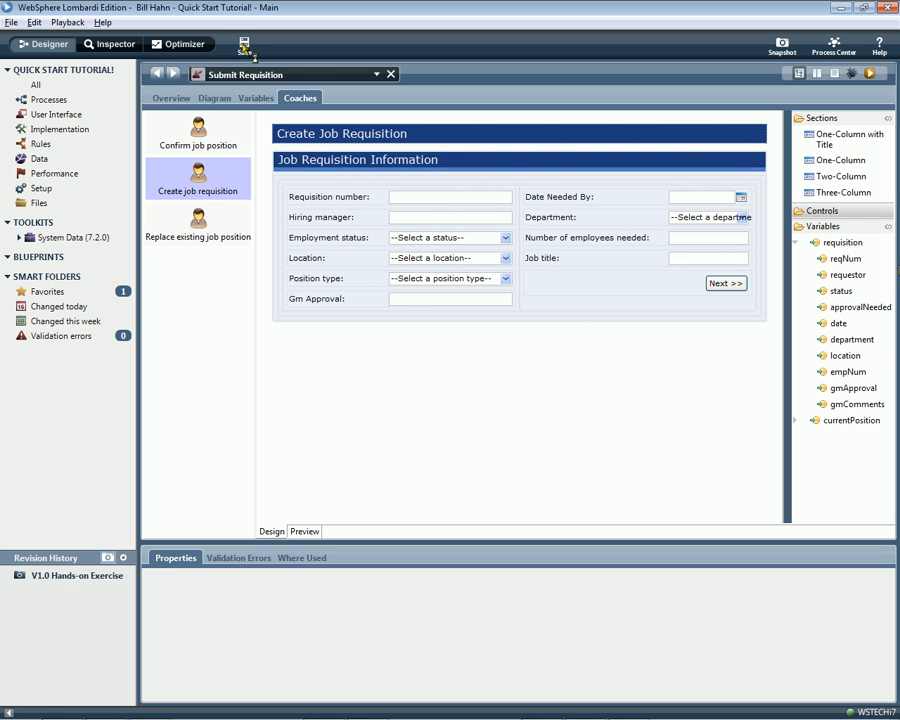
# - Reroute the Next >> line in the Submit Requisition diagram from the Position type gateway back to Create job requisition, and save the service
pyautogui.hotkey('alt', 'Tab')
pyautogui.click(229, 95)
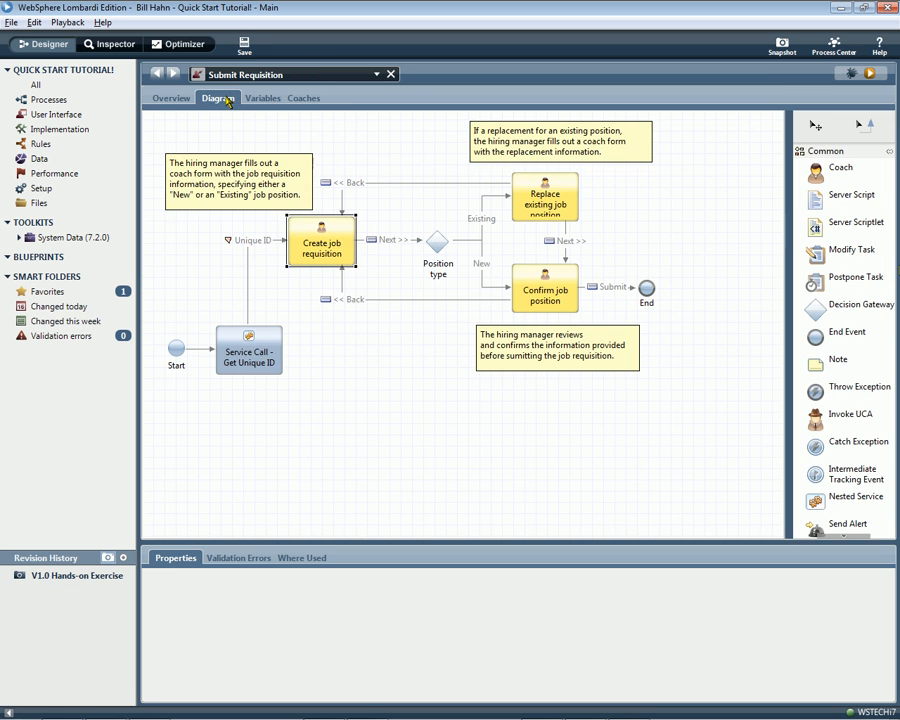
pyautogui.click(423, 241)
pyautogui.moveTo(423, 241); pyautogui.dragTo(325, 221)
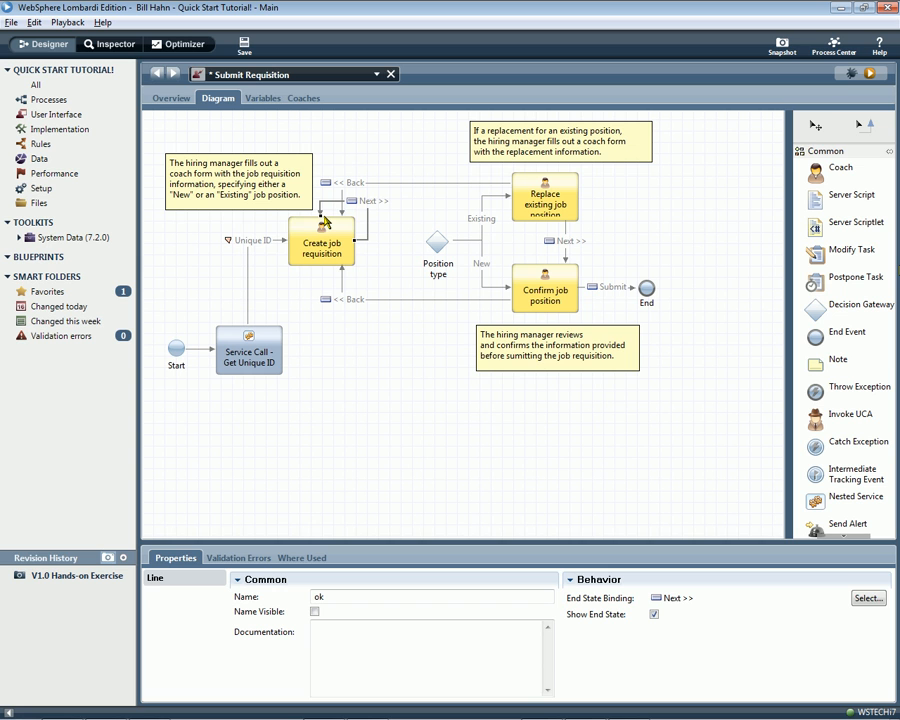
pyautogui.moveTo(325, 222); pyautogui.dragTo(427, 245)
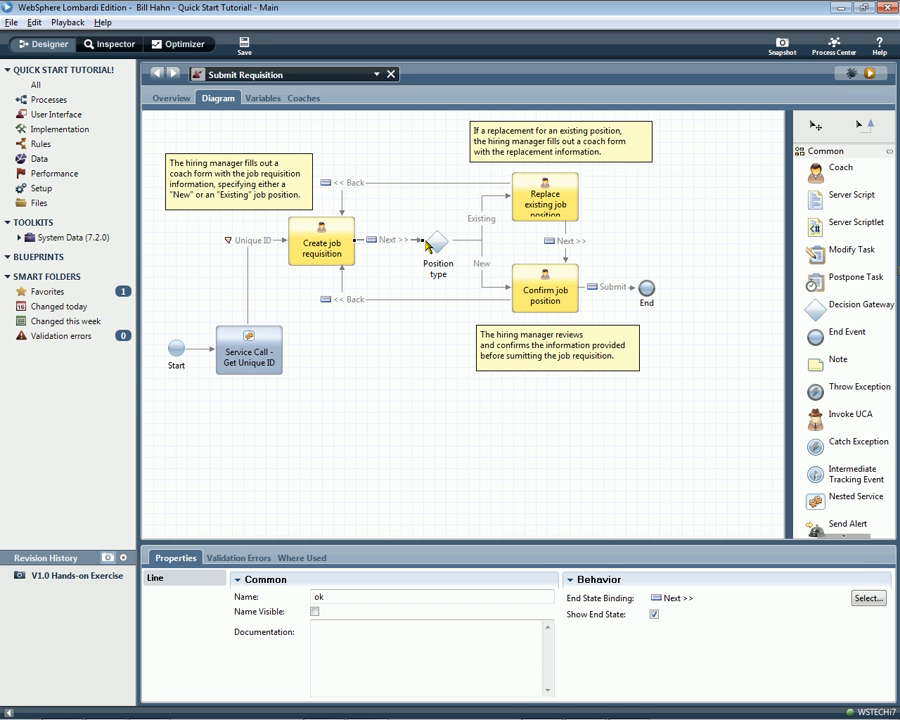
pyautogui.moveTo(425, 242); pyautogui.dragTo(337, 205)
pyautogui.moveTo(323, 215); pyautogui.dragTo(322, 215)
pyautogui.click(298, 99)
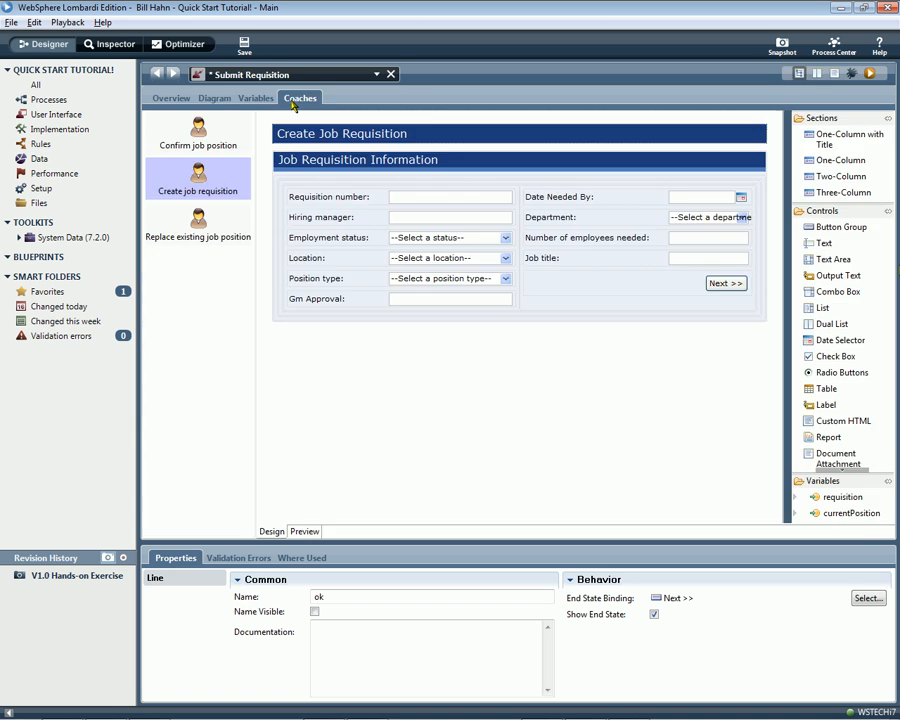
pyautogui.click(246, 46)
# - Switch to the running Create Job Requisition form in Firefox and advance it to reload the edited coach
pyautogui.hotkey('alt', 'Tab')
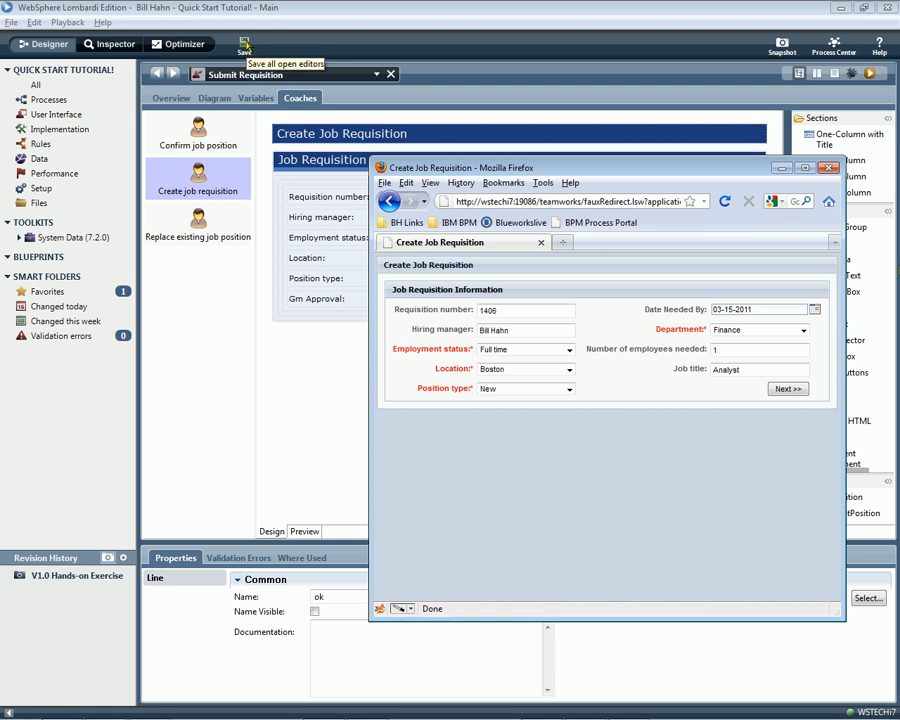
pyautogui.click(789, 391)
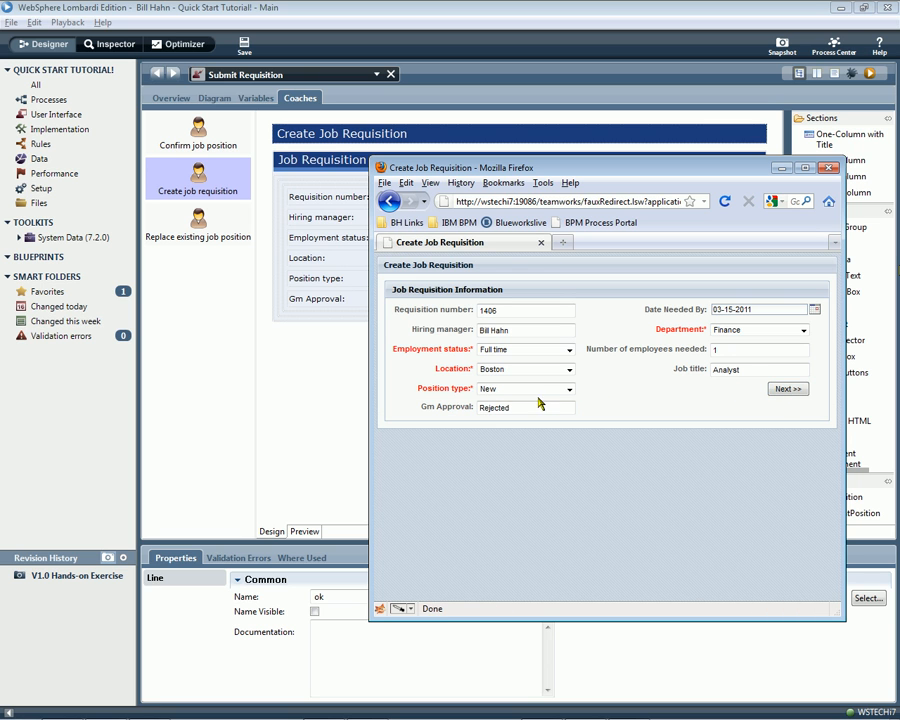
# - Add the requisition variable's gmComments field below Gm Approval in the Create Job Requisition coach, save, and reload the running Firefox form
pyautogui.click(364, 302)
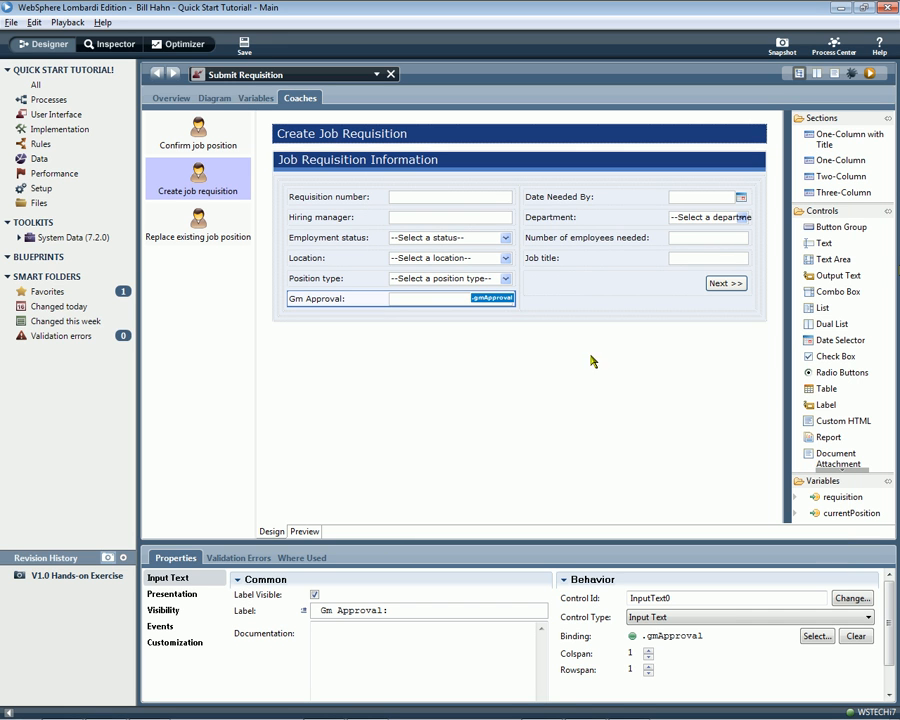
pyautogui.click(824, 213)
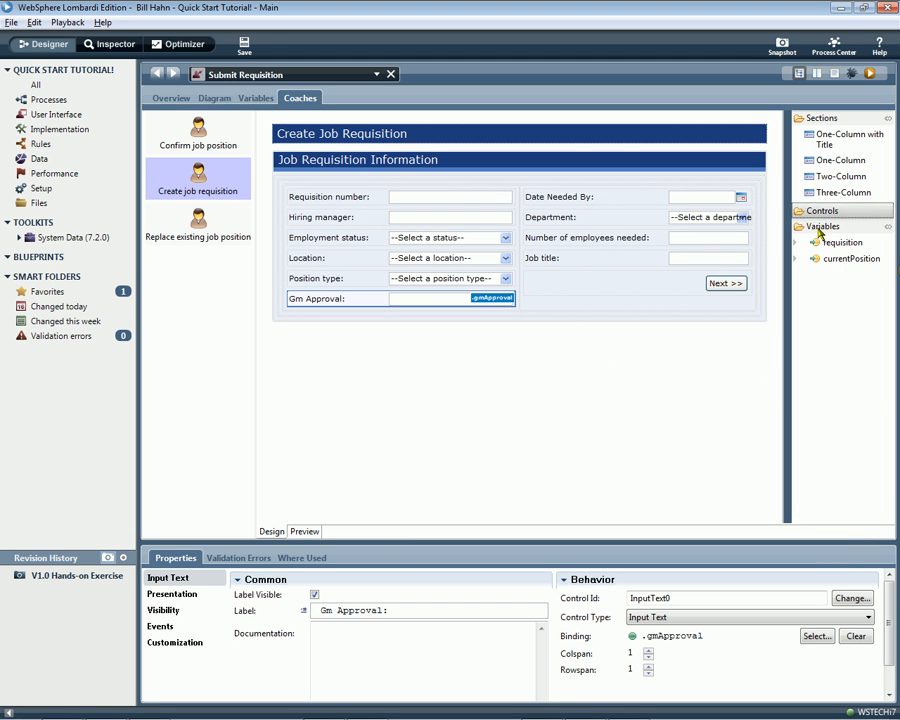
pyautogui.doubleClick(841, 243)
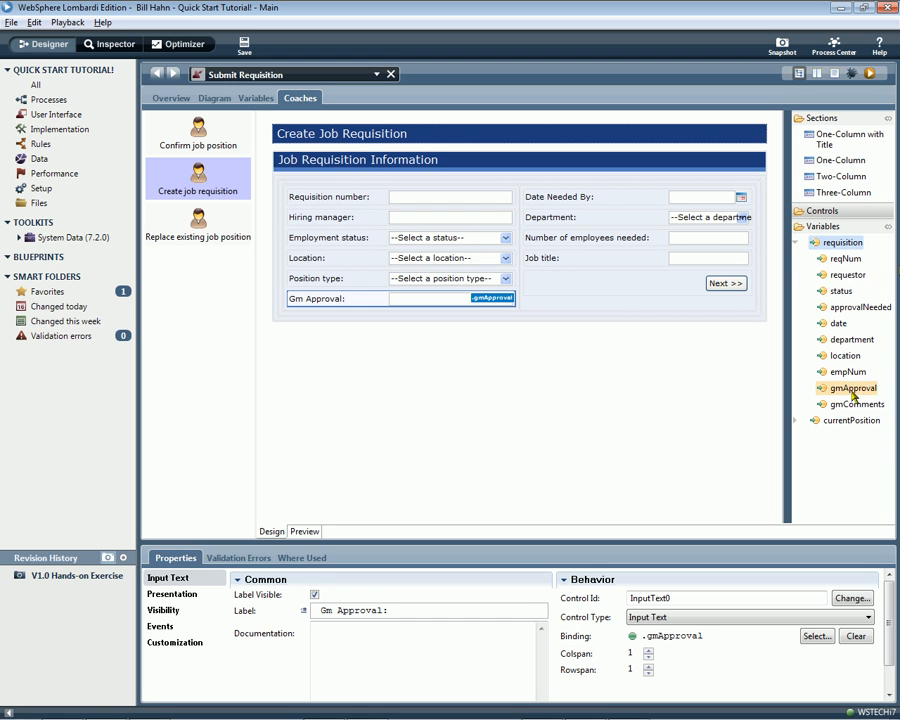
pyautogui.moveTo(858, 404); pyautogui.dragTo(397, 320)
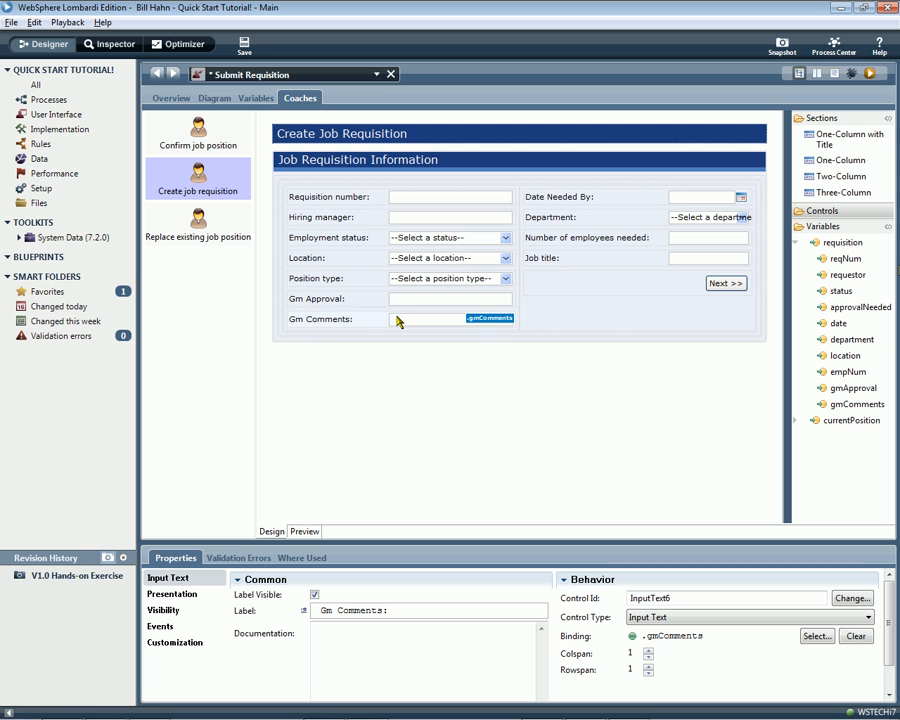
pyautogui.click(245, 47)
pyautogui.hotkey('alt', 'Tab')
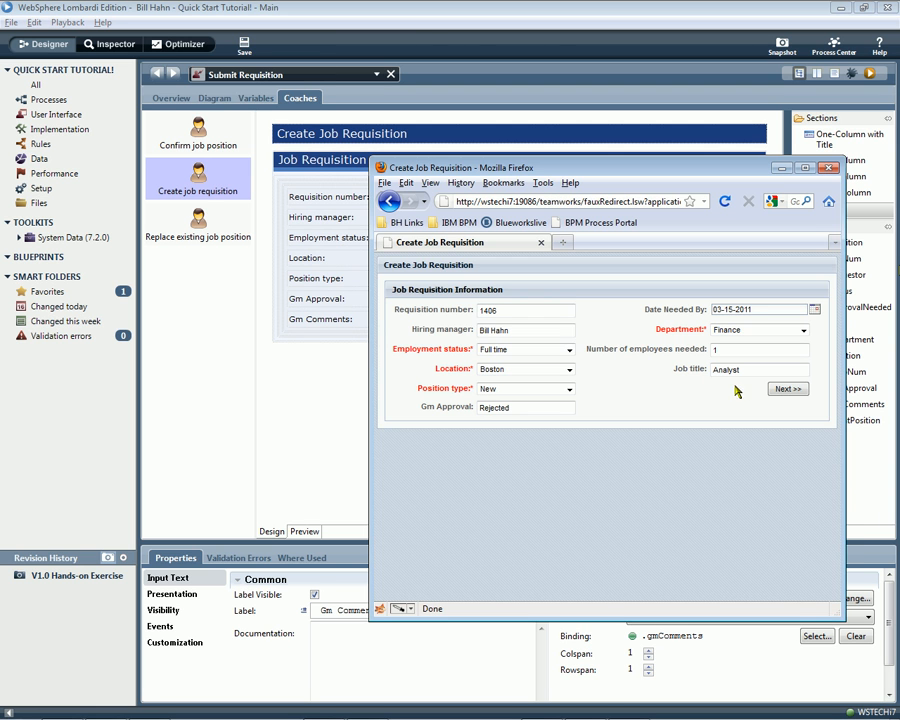
pyautogui.click(781, 392)
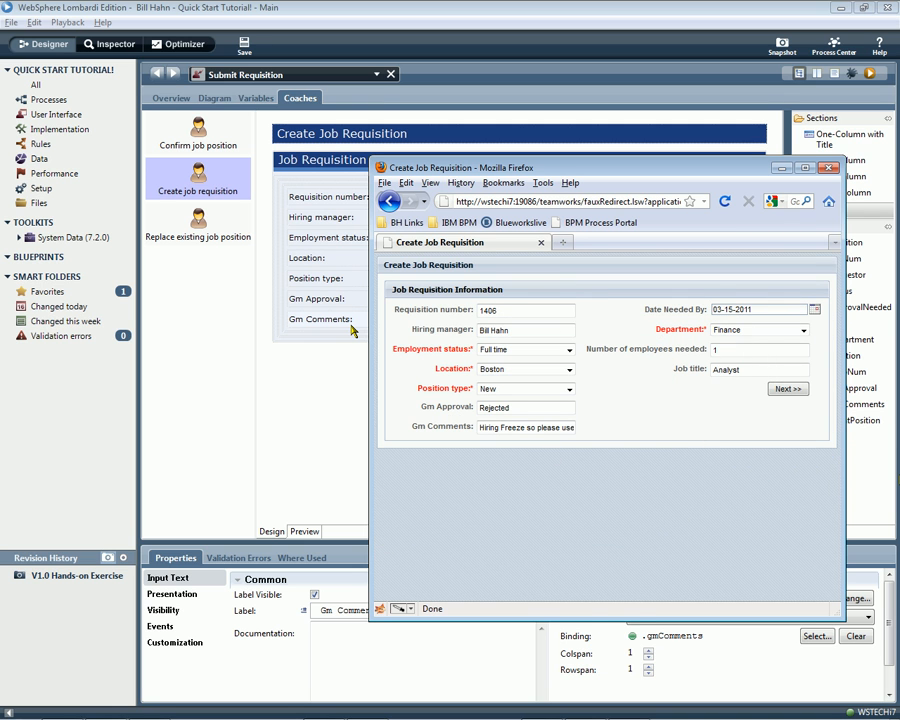
# - Move the Gm Comments field out of the columns to span the section's full width, save, and reload the running form
pyautogui.click(352, 330)
pyautogui.moveTo(352, 328); pyautogui.dragTo(352, 340)
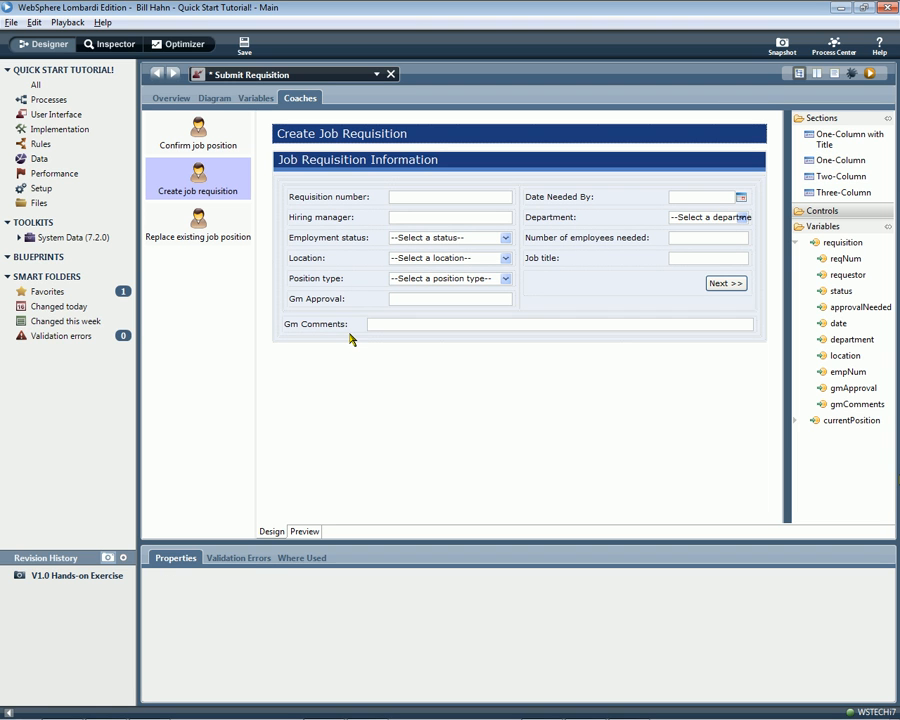
pyautogui.click(244, 48)
pyautogui.hotkey('alt', 'Tab')
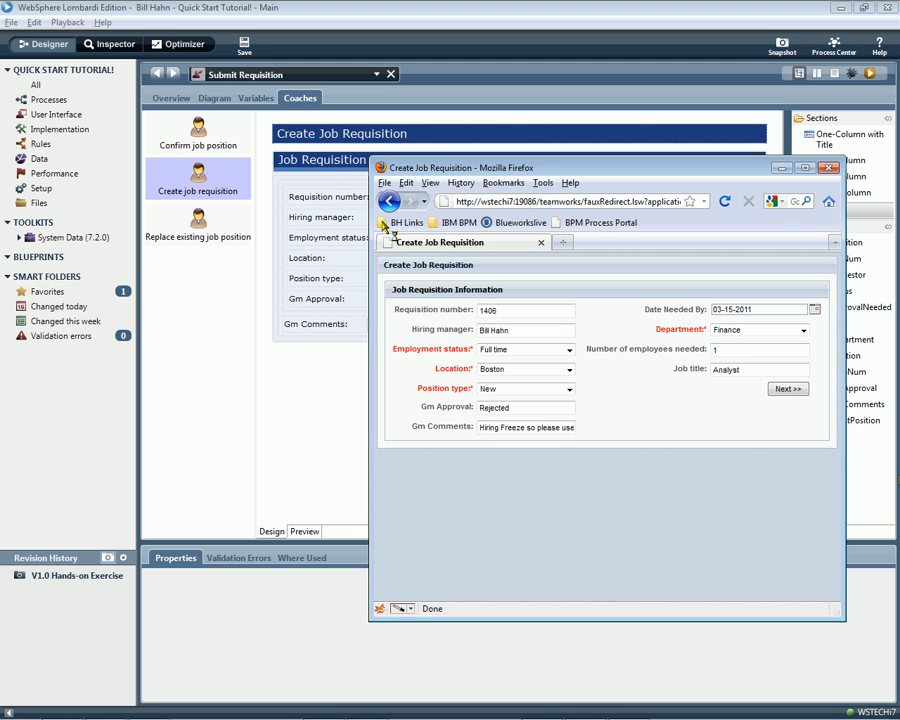
pyautogui.click(785, 390)
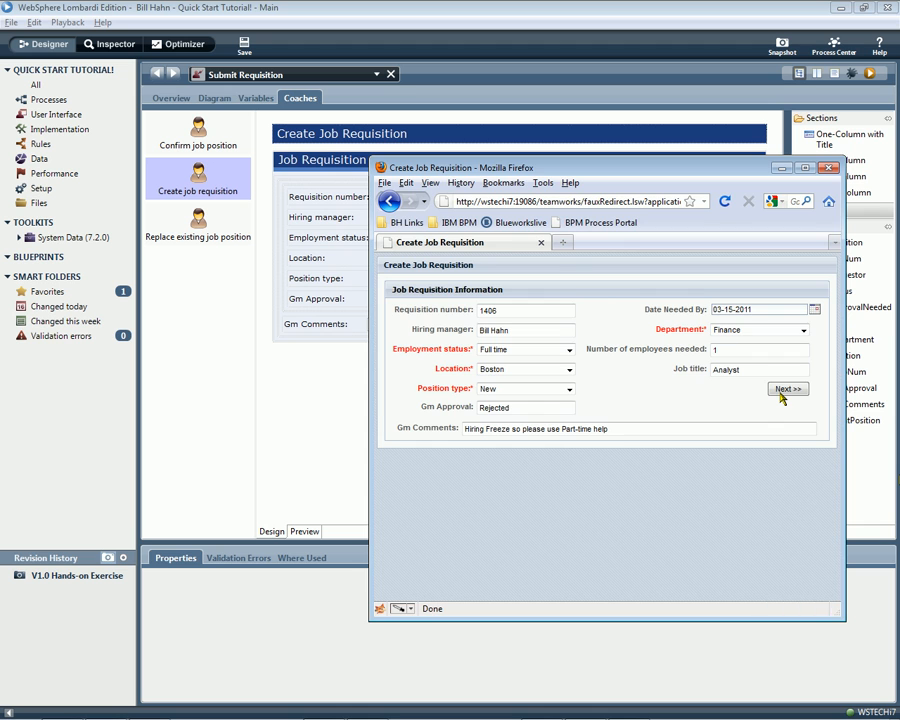
# - Set the Gm Comments field's number of rows to 3 in the coach, save, and reload the running form
pyautogui.hotkey('alt', 'Tab')
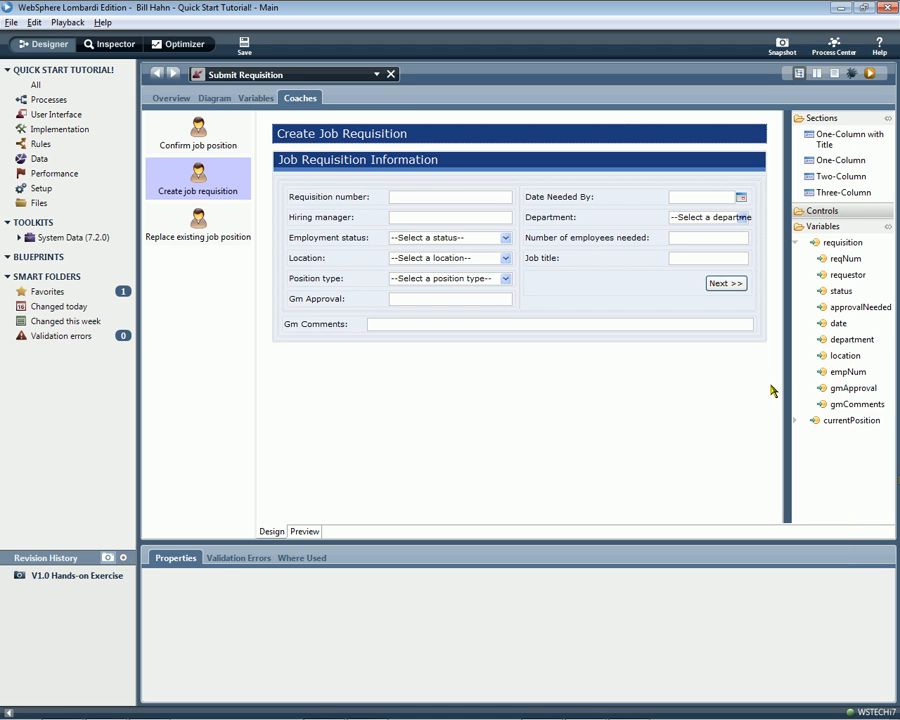
pyautogui.click(597, 336)
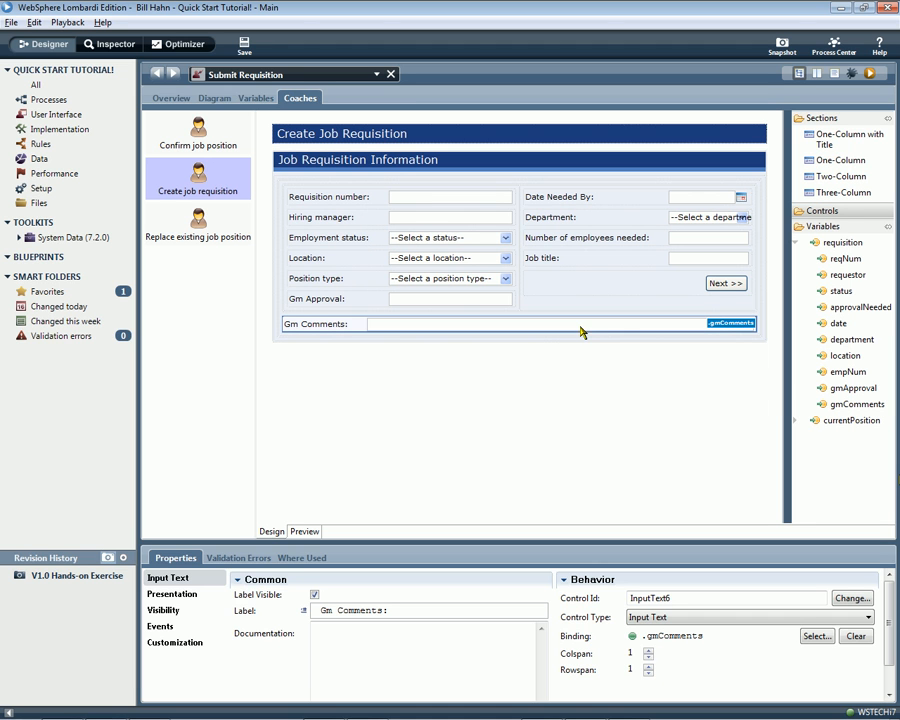
pyautogui.click(185, 595)
pyautogui.click(326, 595)
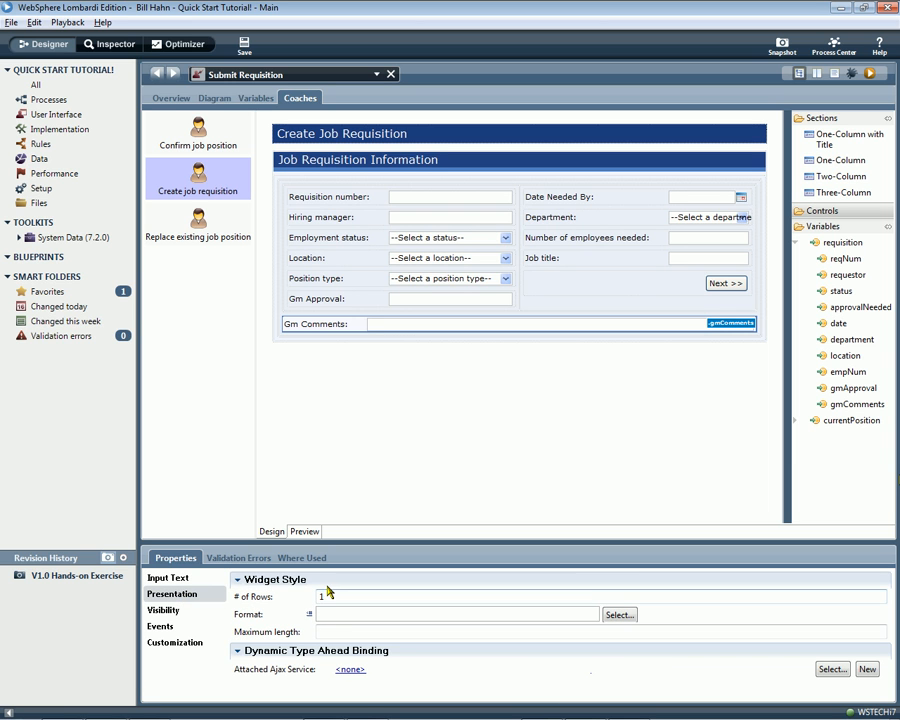
pyautogui.press('BackSpace')
pyautogui.write('3')
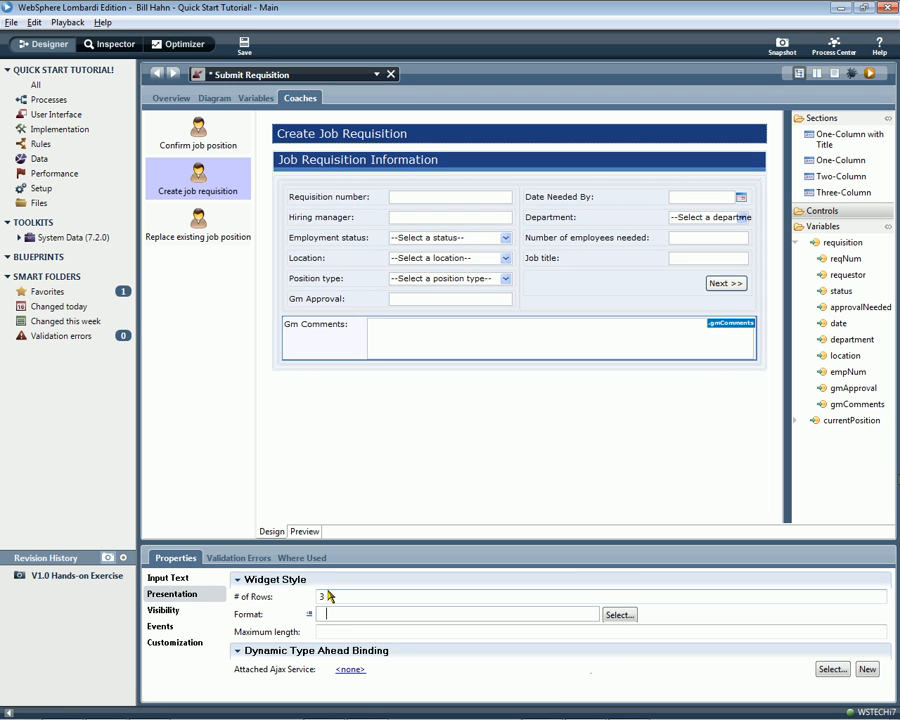
pyautogui.hotkey('ctrl', 's')
pyautogui.hotkey('alt', 'Tab')
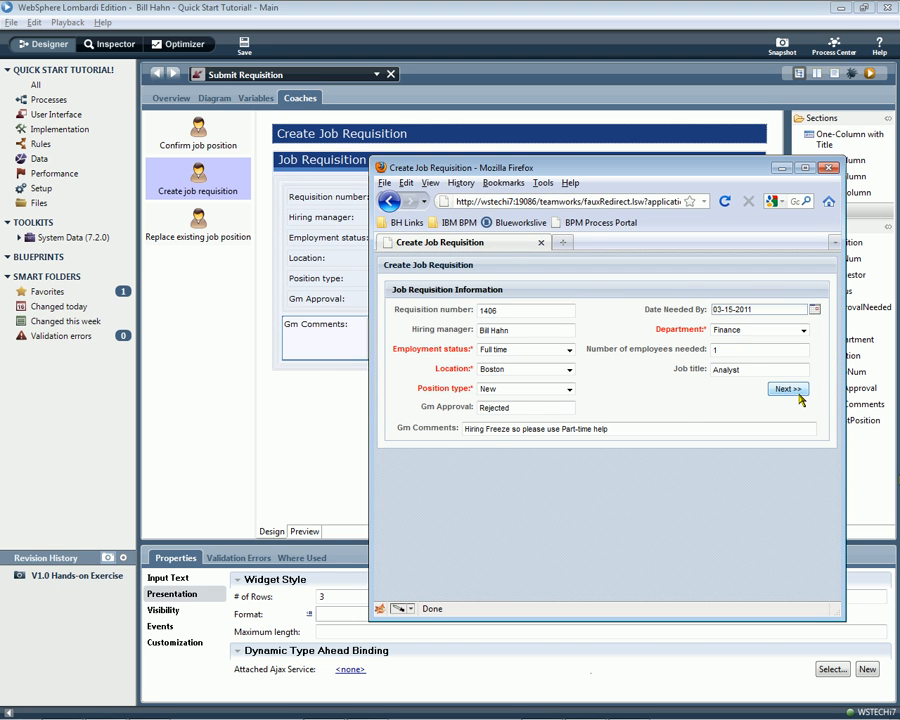
pyautogui.click(790, 391)
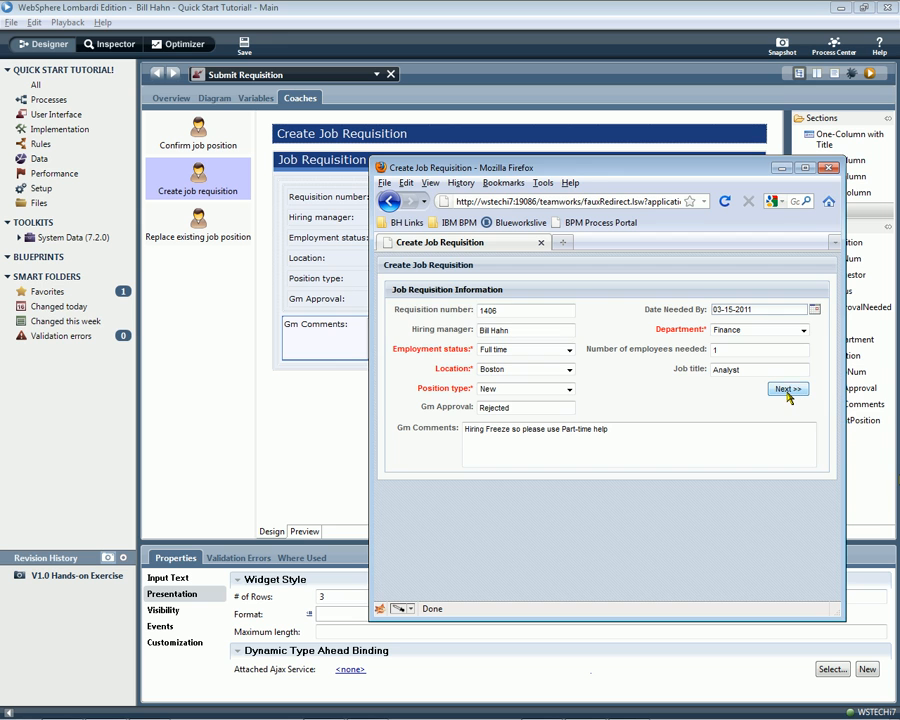
# - Return to the coach and examine the fields of the currentPosition variable, including those under replacement
pyautogui.hotkey('alt', 'Tab')
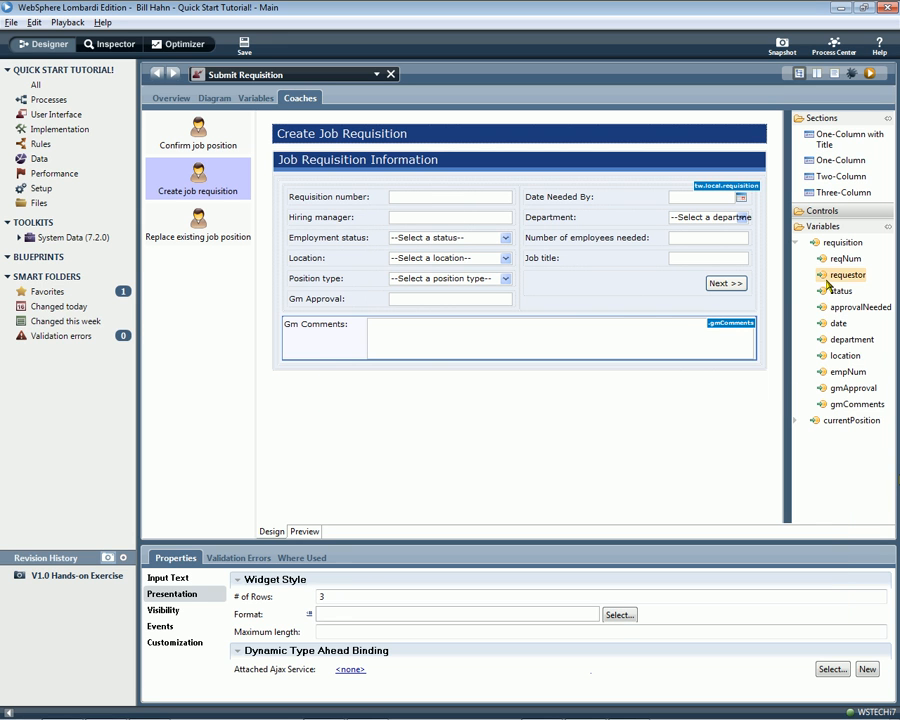
pyautogui.click(797, 421)
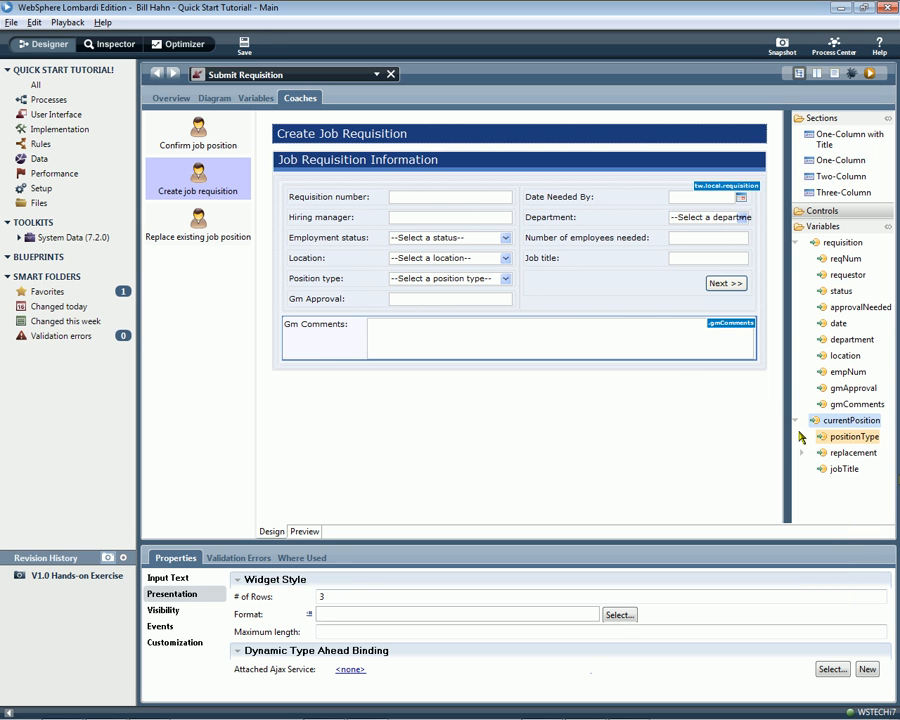
pyautogui.click(805, 454)
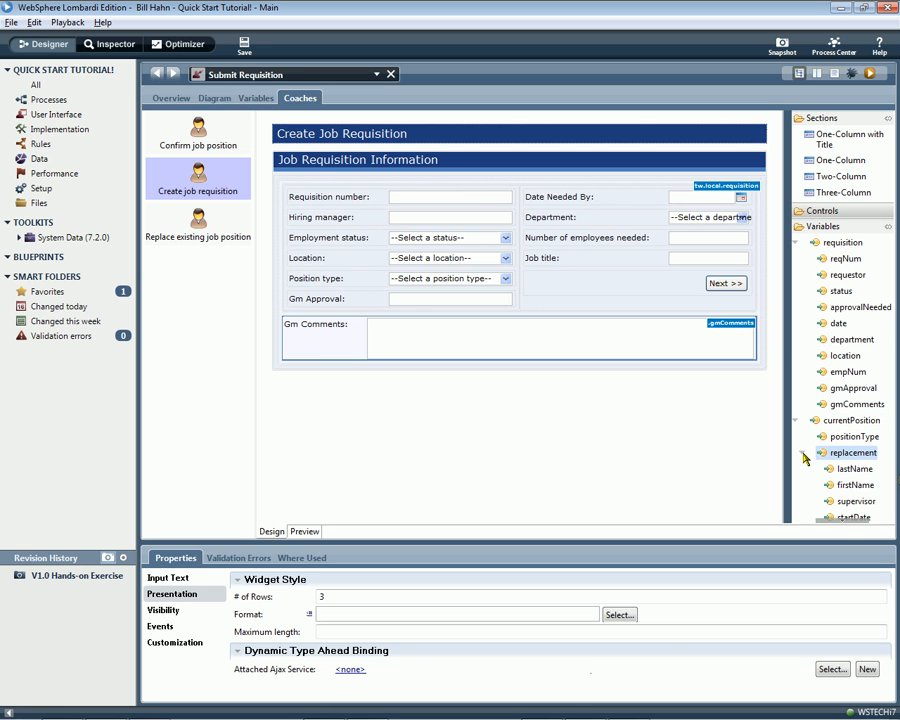
pyautogui.scroll(-2, 838, 518)
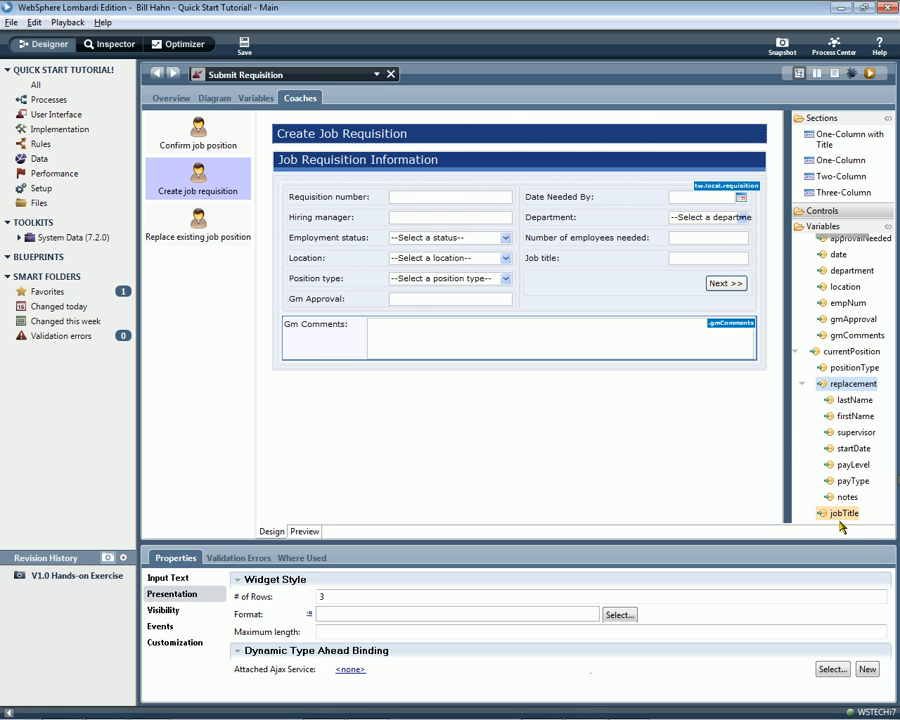
# - Reconnect the Next >> line from Create job requisition to the Position type gateway, save the service, and return to the HR Open New Position diagram
pyautogui.click(220, 98)
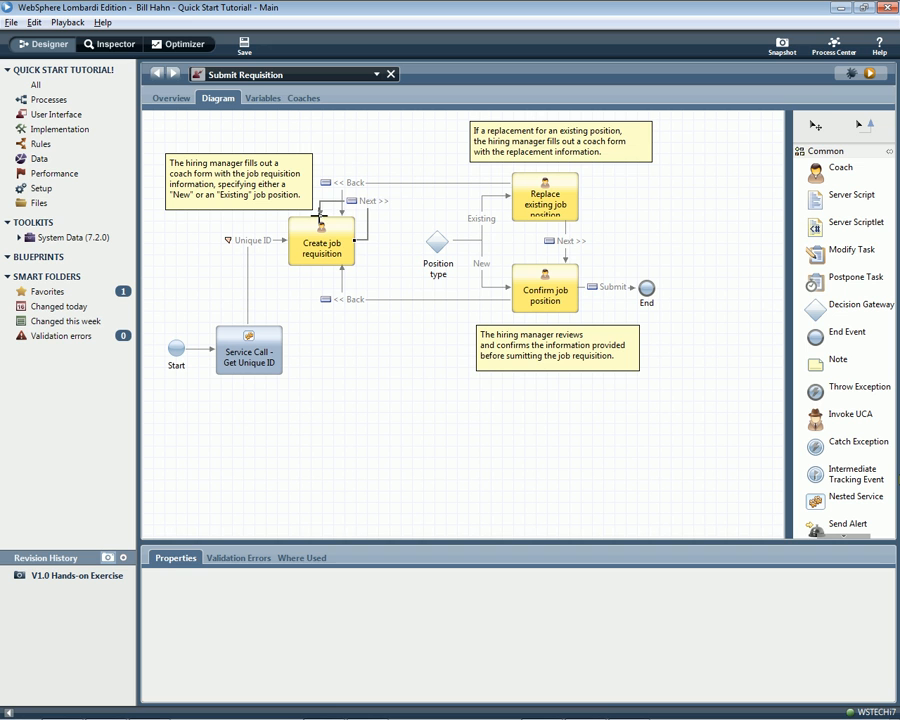
pyautogui.moveTo(320, 213); pyautogui.dragTo(418, 247)
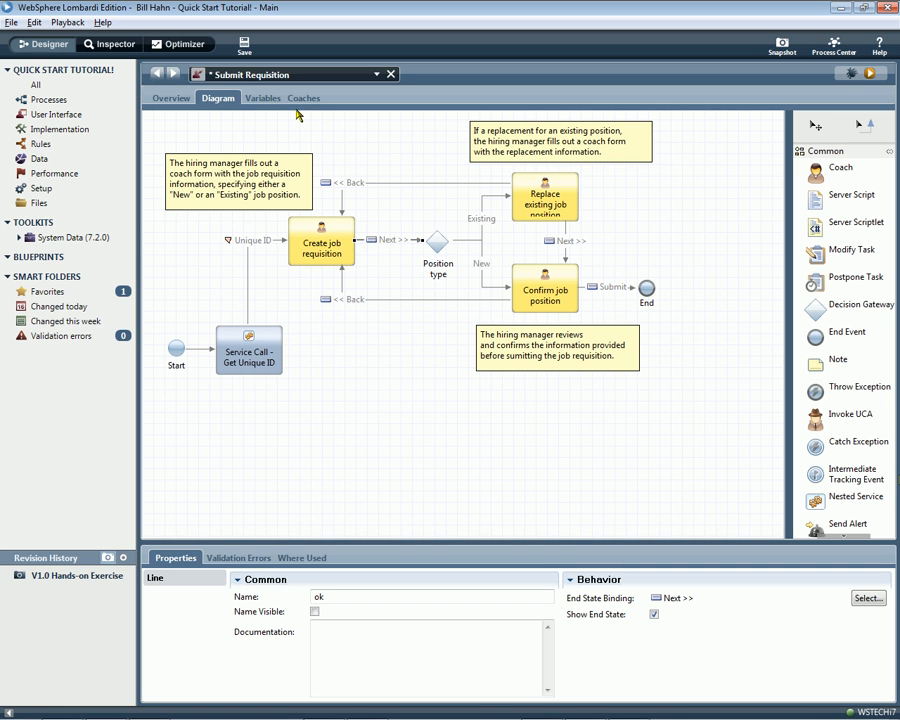
pyautogui.click(245, 47)
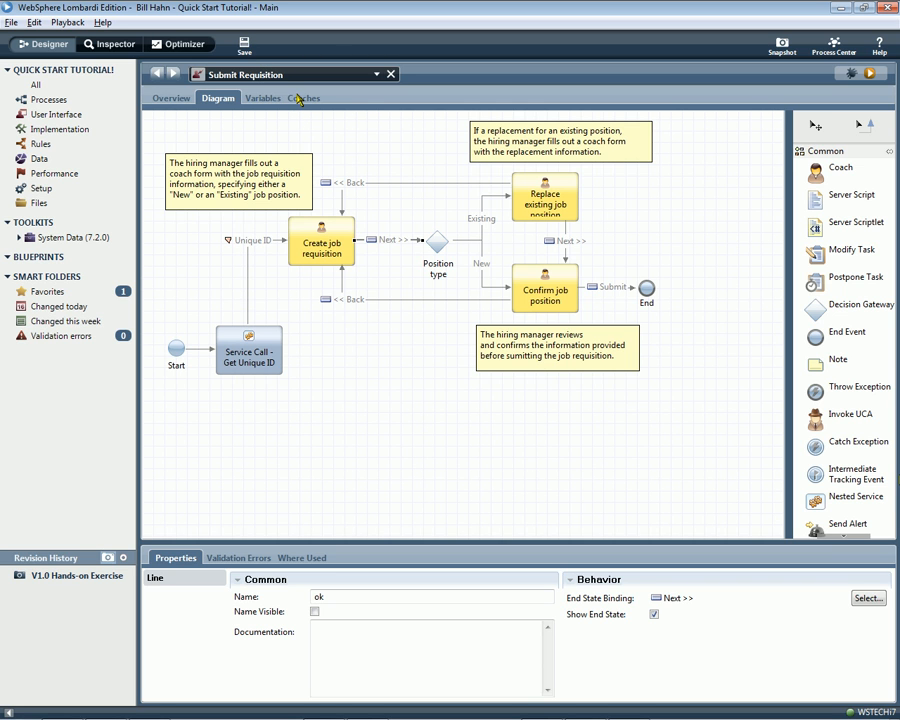
pyautogui.click(158, 75)
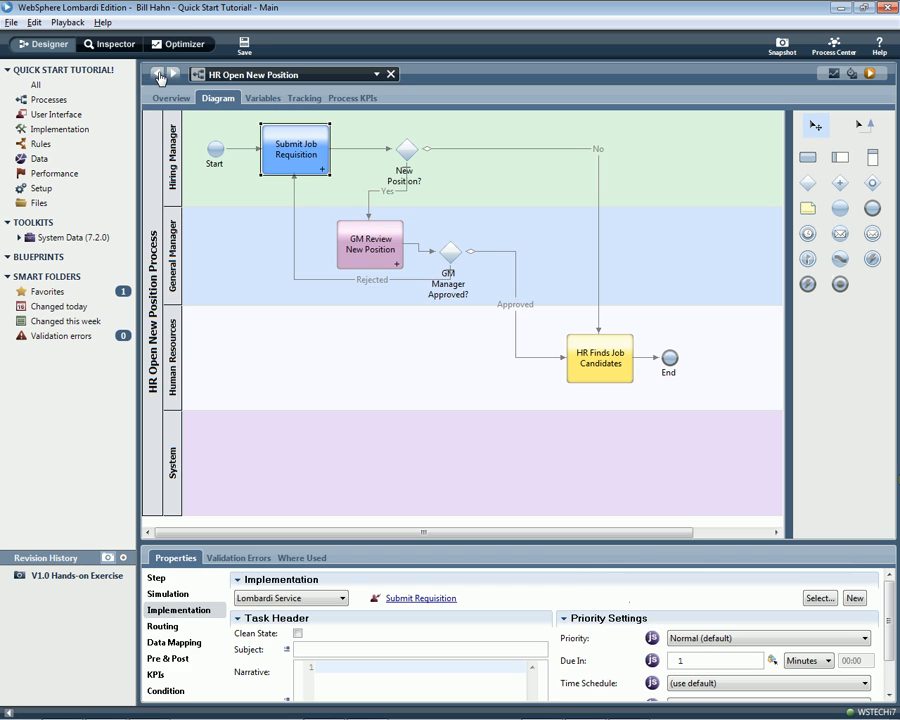
pyautogui.click(320, 172)
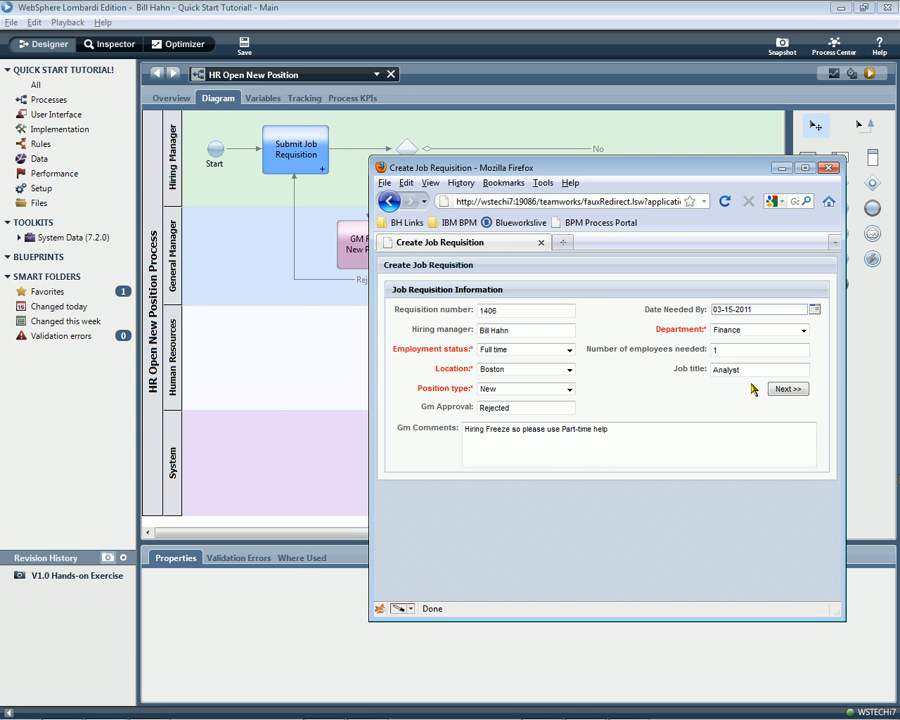
# - Change the Employment status to Part time in the running Firefox form and submit the requisition through the confirmation page
pyautogui.click(568, 349)
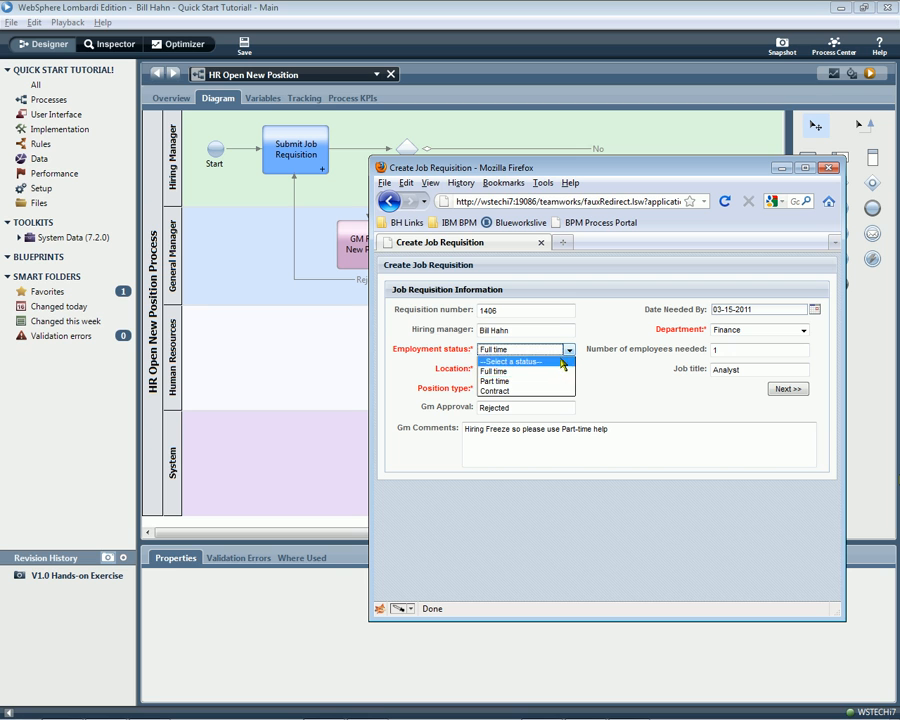
pyautogui.click(555, 381)
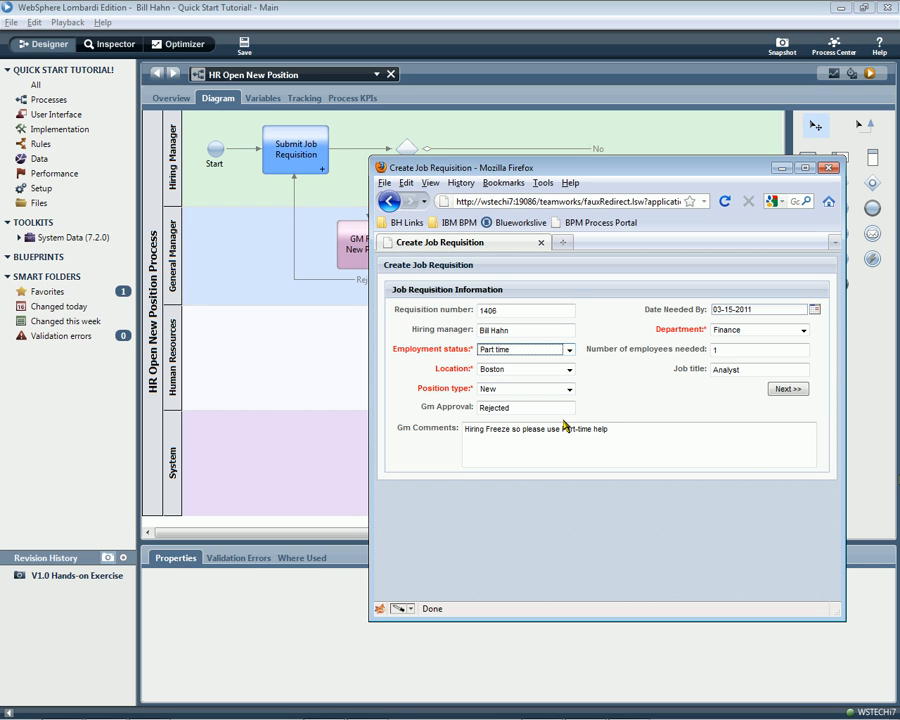
pyautogui.doubleClick(567, 429)
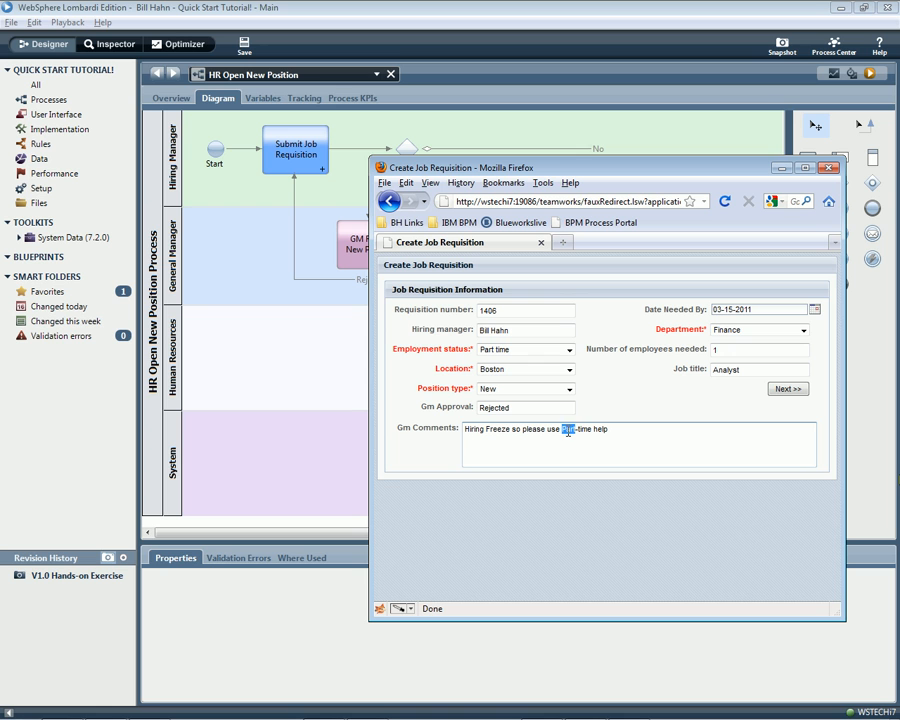
pyautogui.click(778, 392)
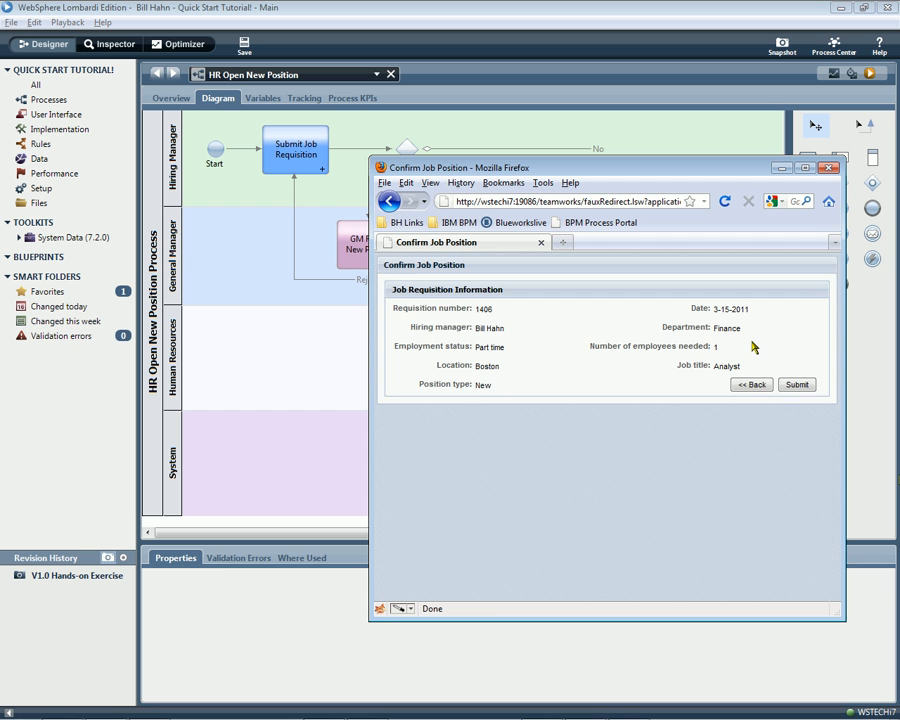
pyautogui.click(797, 384)
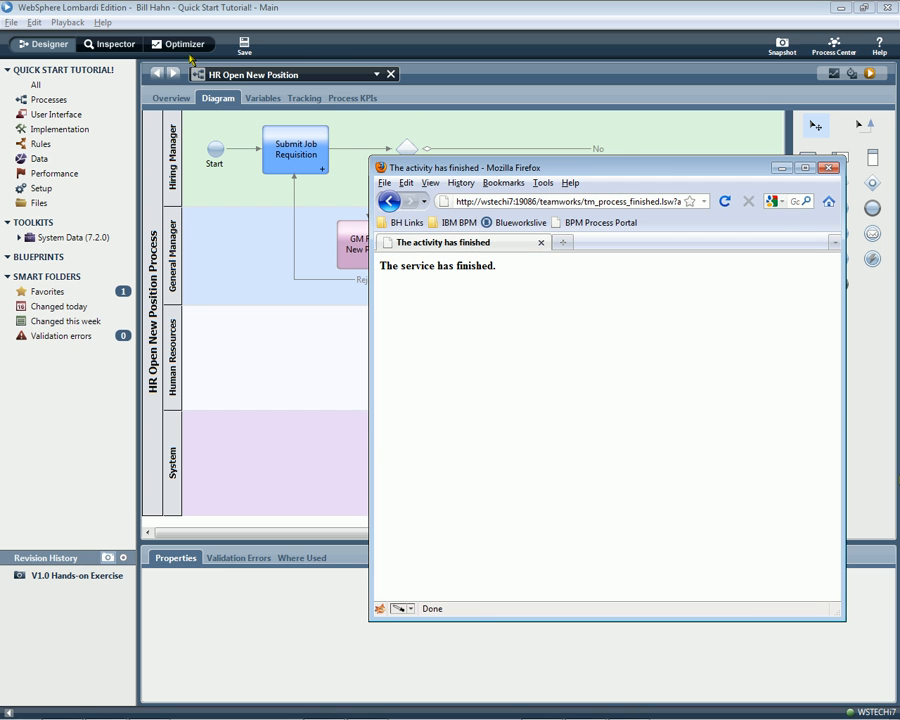
# - Refresh the process instances in the Inspector and select the received GM Review New Position task
pyautogui.click(100, 46)
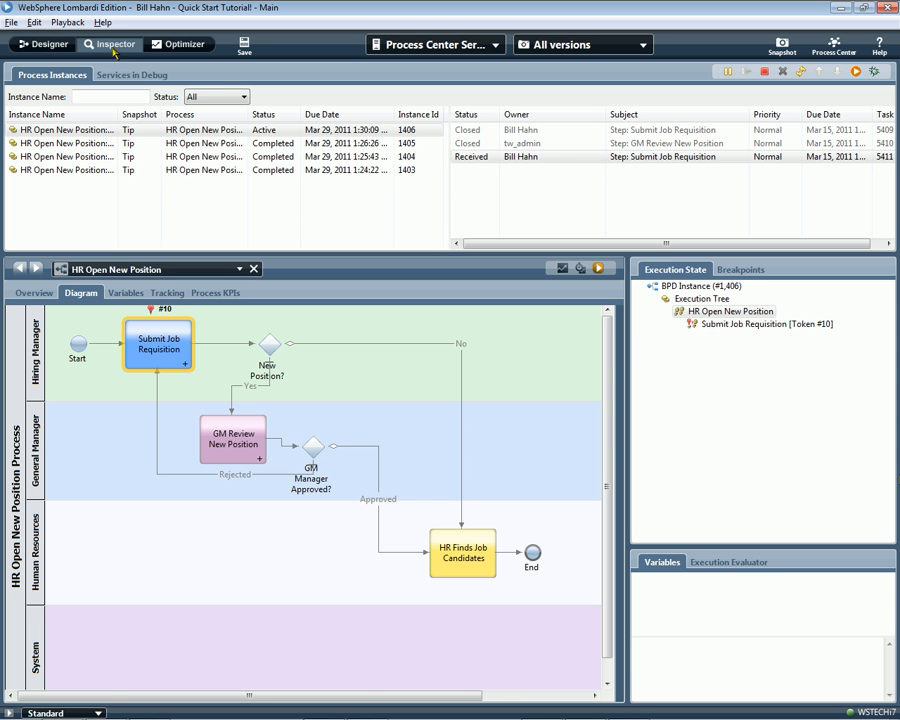
pyautogui.click(801, 71)
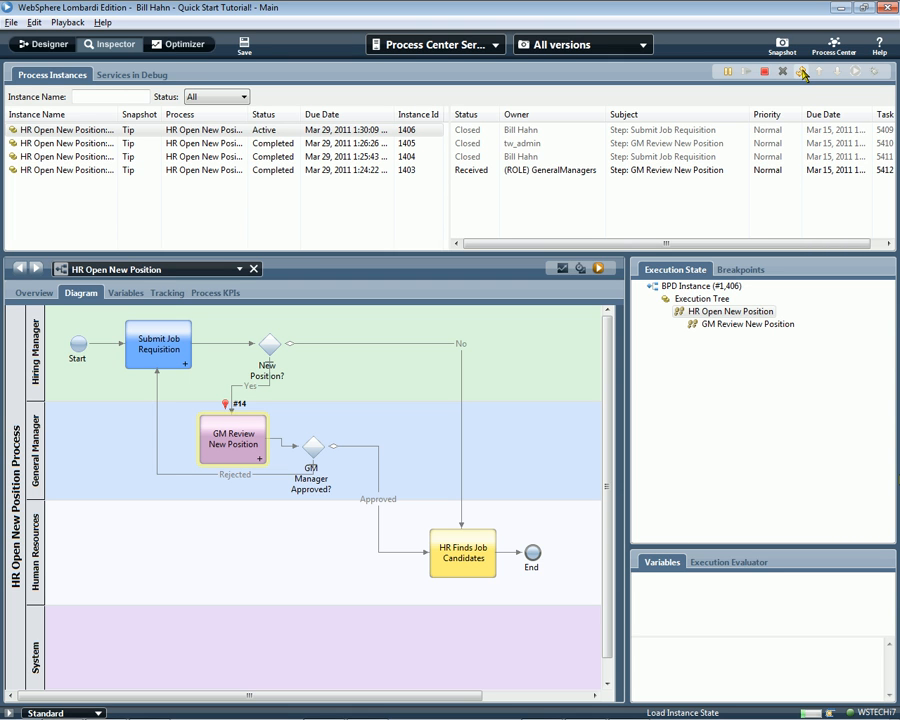
pyautogui.click(742, 171)
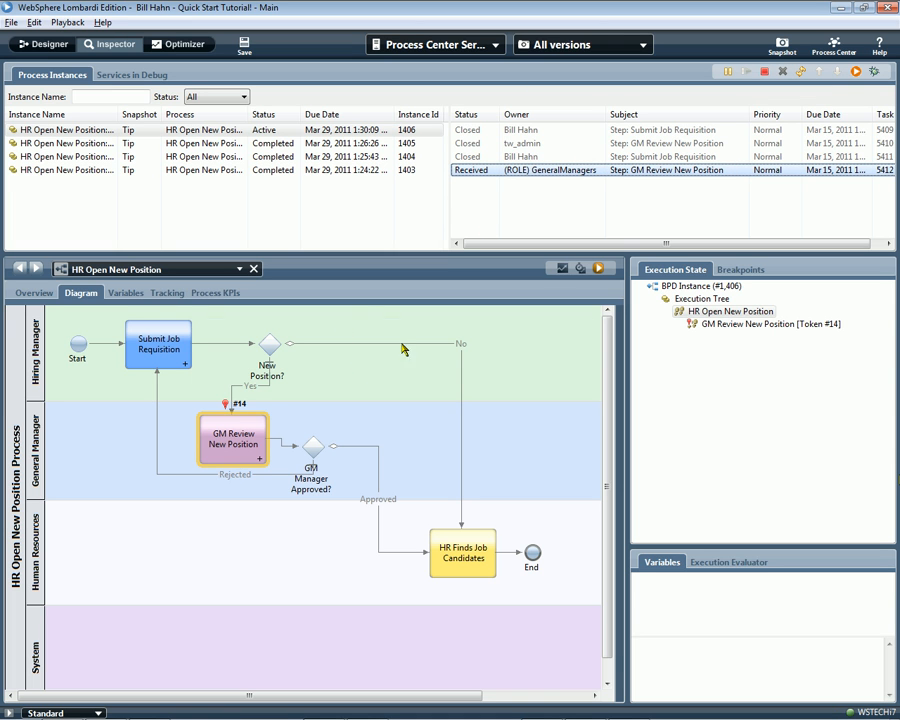
# - Run the GM Review New Position task as tw_admin and submit the General Manager Approval form with Approved selected
pyautogui.click(856, 73)
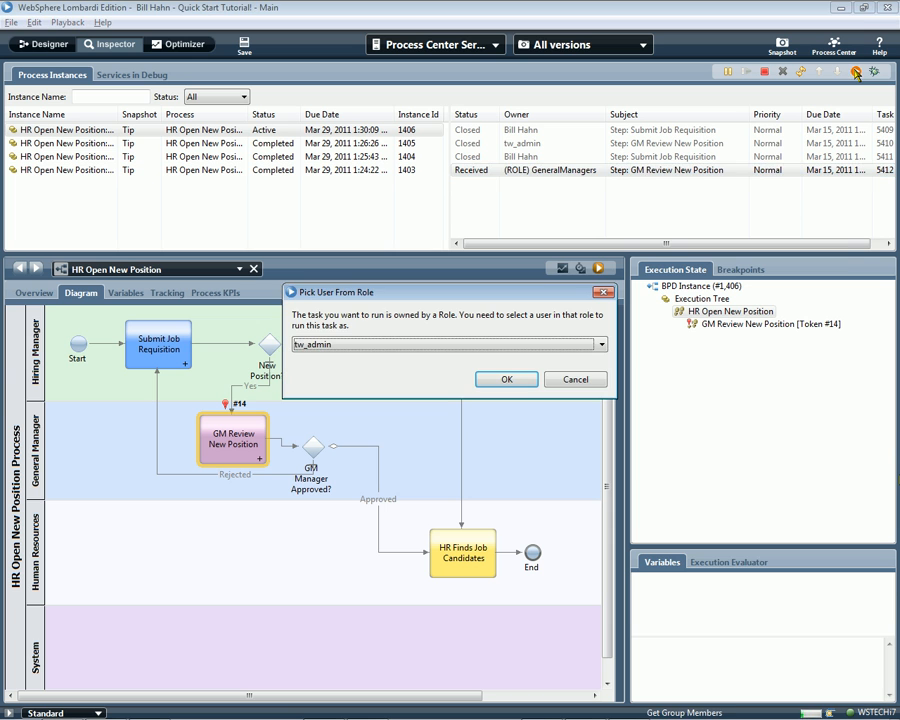
pyautogui.press('Return')
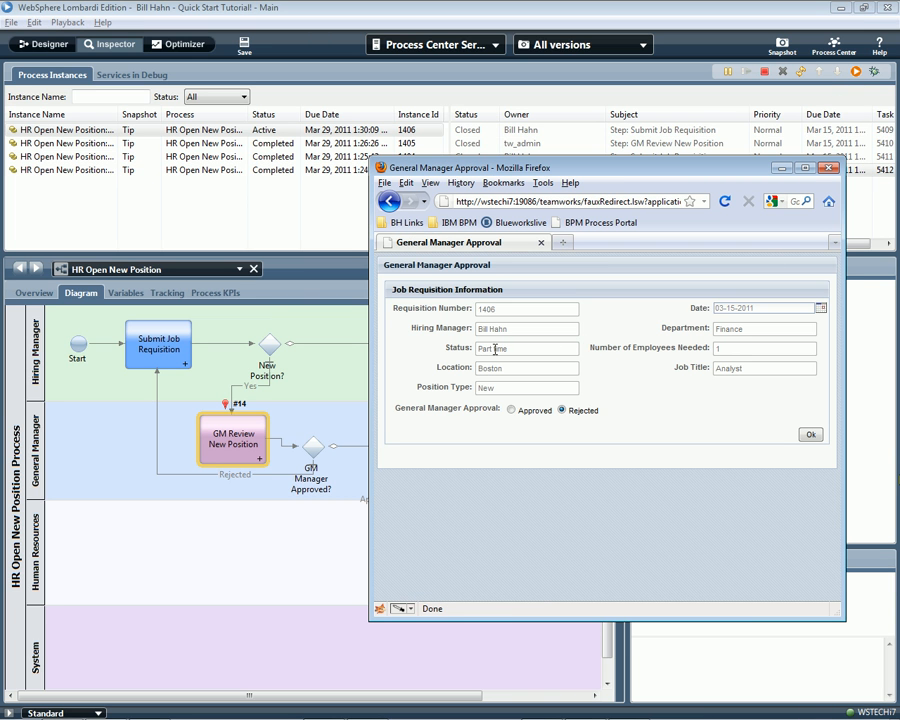
pyautogui.click(512, 411)
pyautogui.click(811, 436)
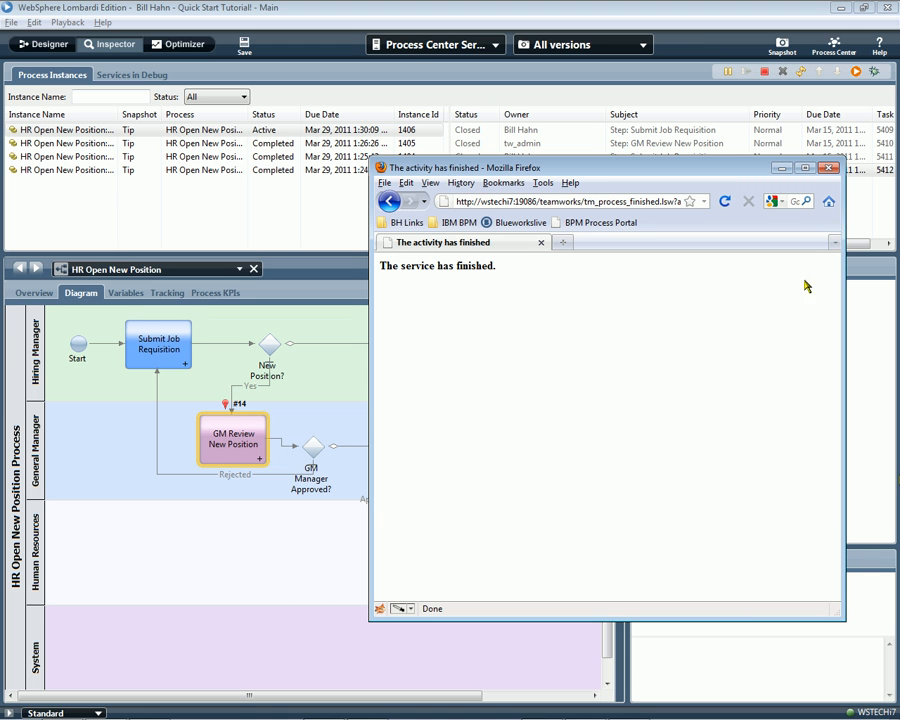
# - Refresh the process instances in the Inspector and return to the HR Open New Position diagram in the Designer
pyautogui.click(802, 72)
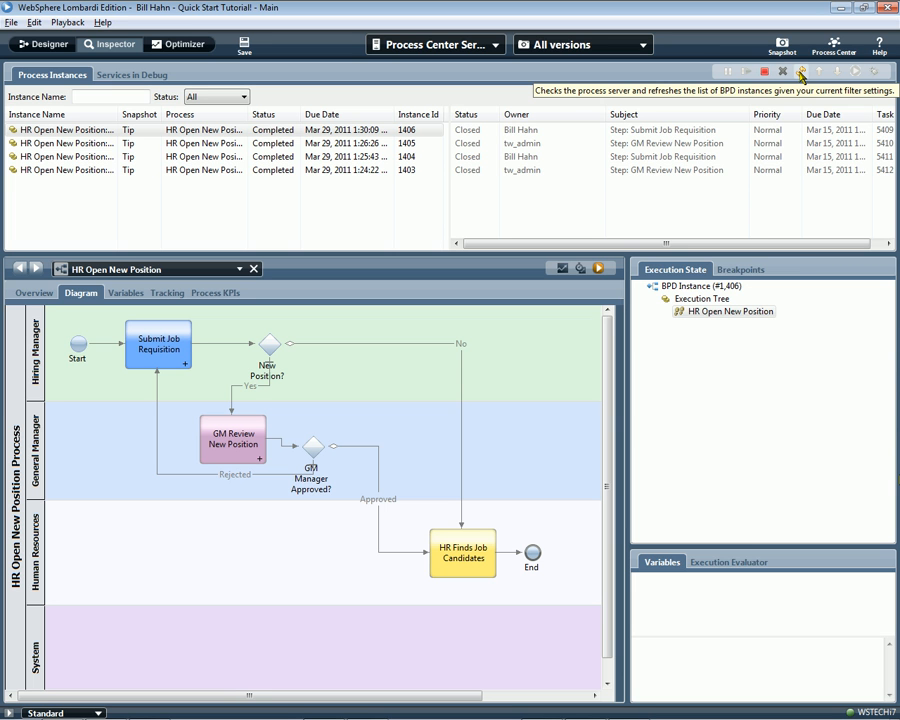
pyautogui.click(37, 44)
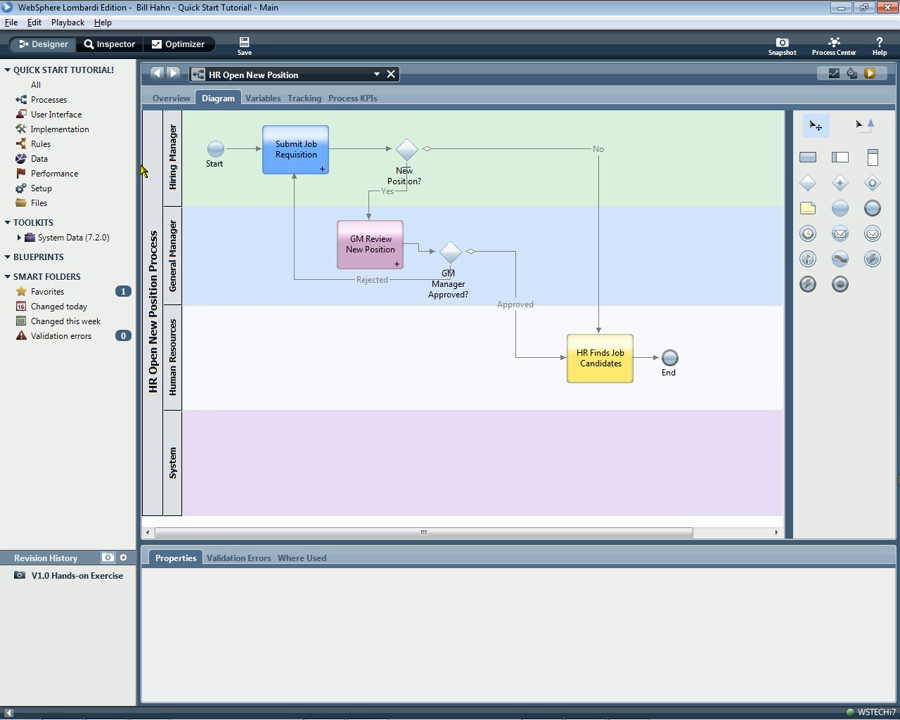
# - Switch to Firefox, maximize its window, and open the BPM Process Portal
pyautogui.hotkey('alt', 'Tab')
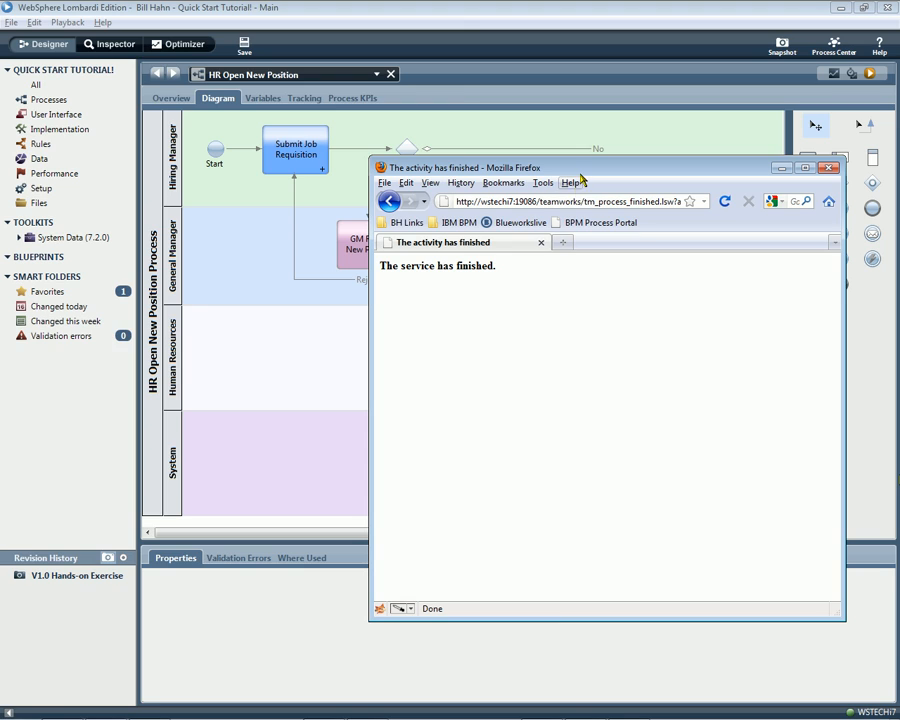
pyautogui.doubleClick(579, 174)
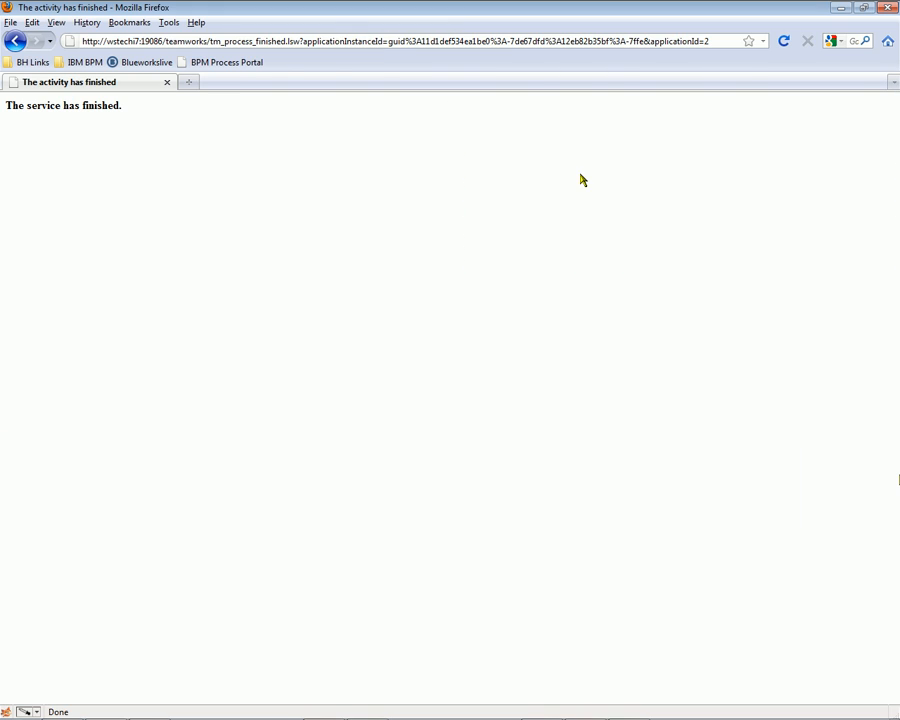
pyautogui.click(226, 66)
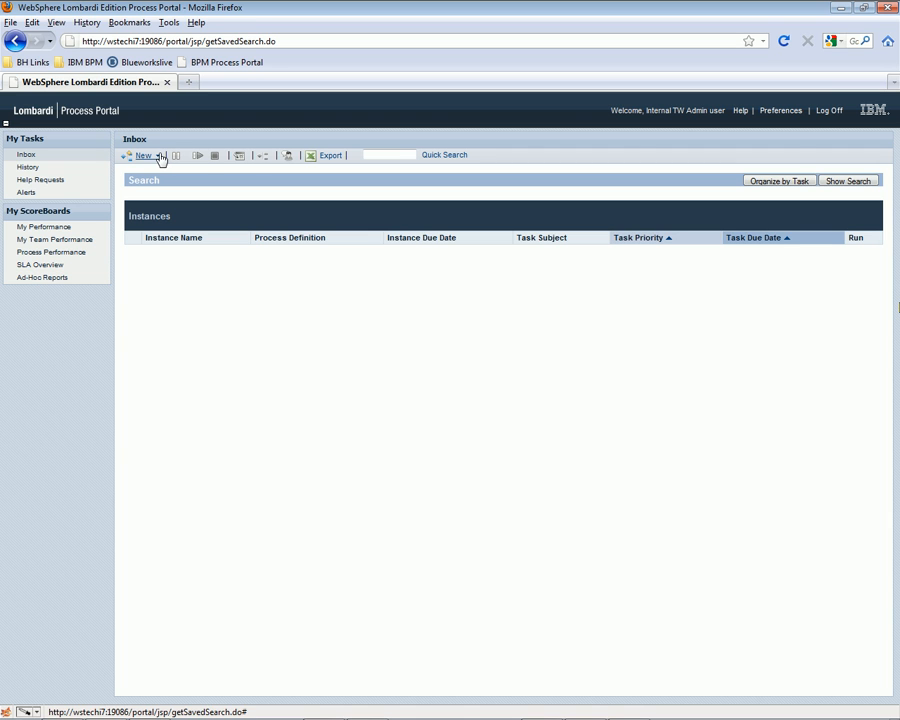
# - Start an HR Open New Position process from the portal, close its requisition form without submitting, and reload the Inbox
pyautogui.click(157, 158)
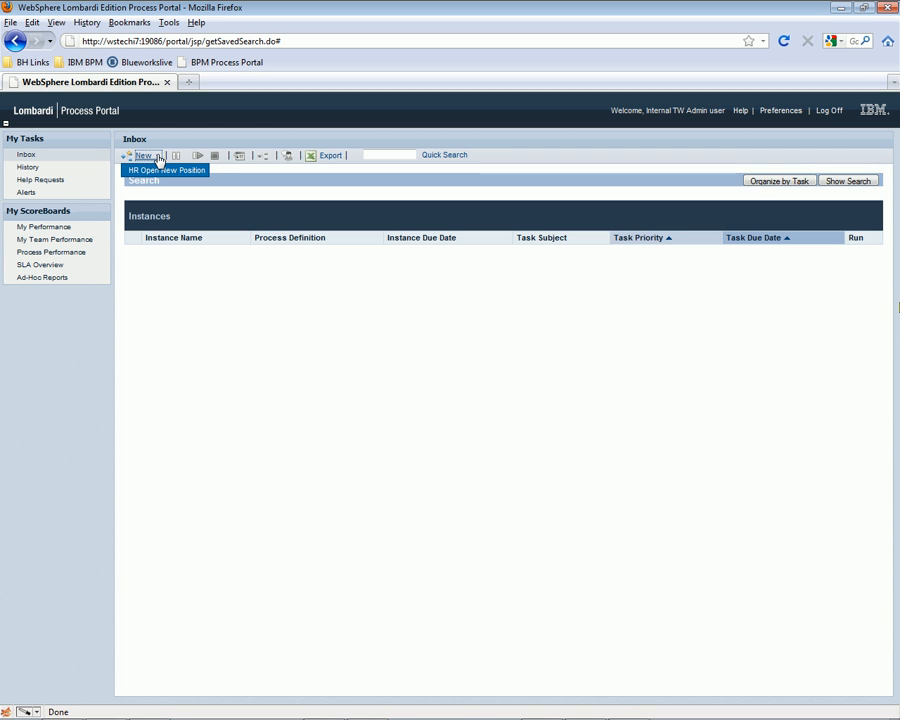
pyautogui.click(166, 172)
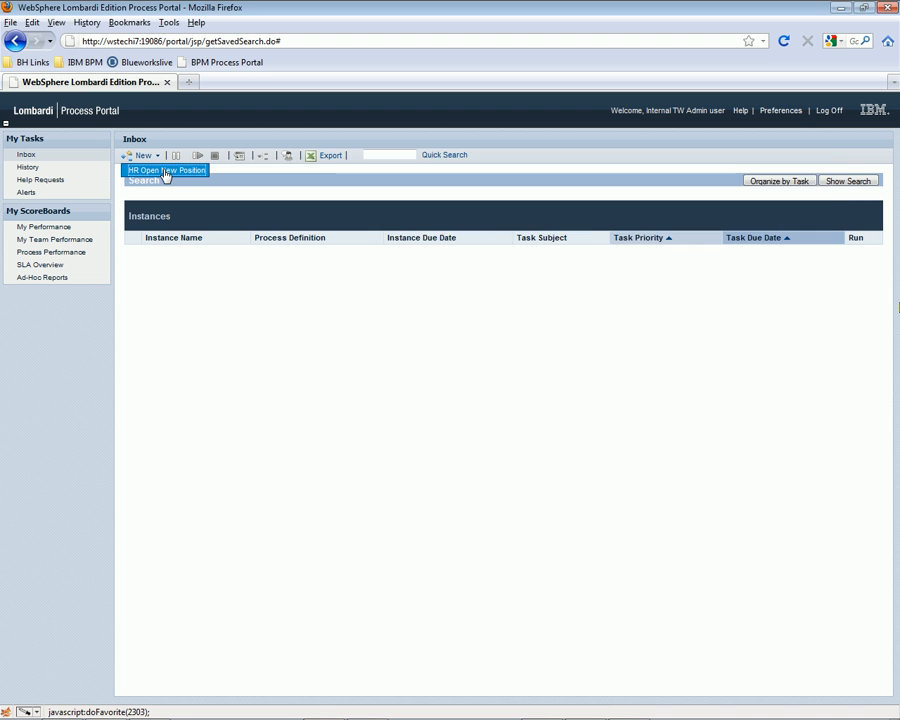
pyautogui.click(166, 174)
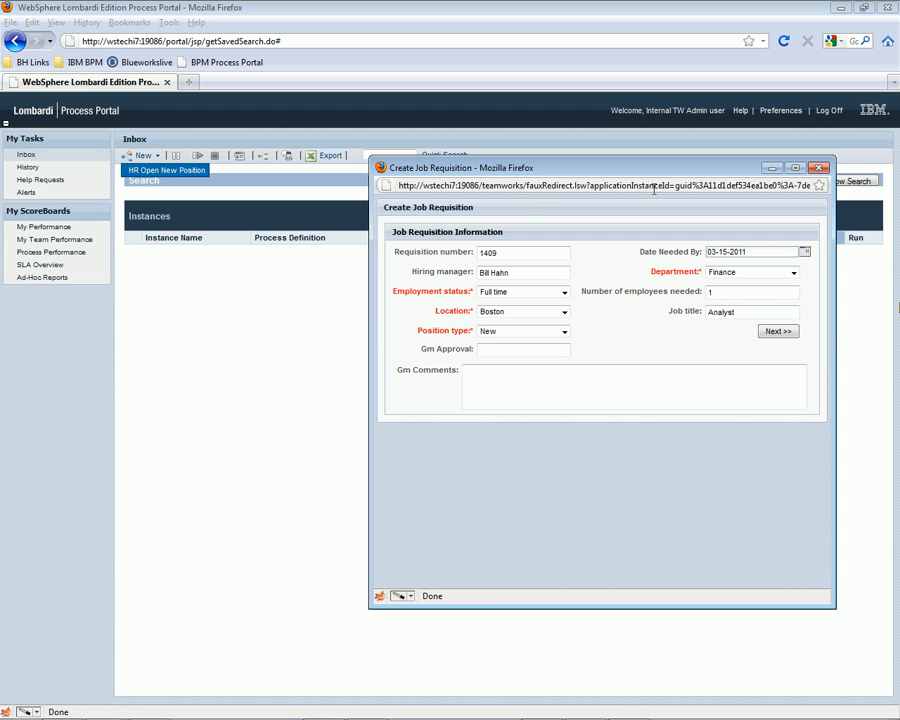
pyautogui.click(819, 168)
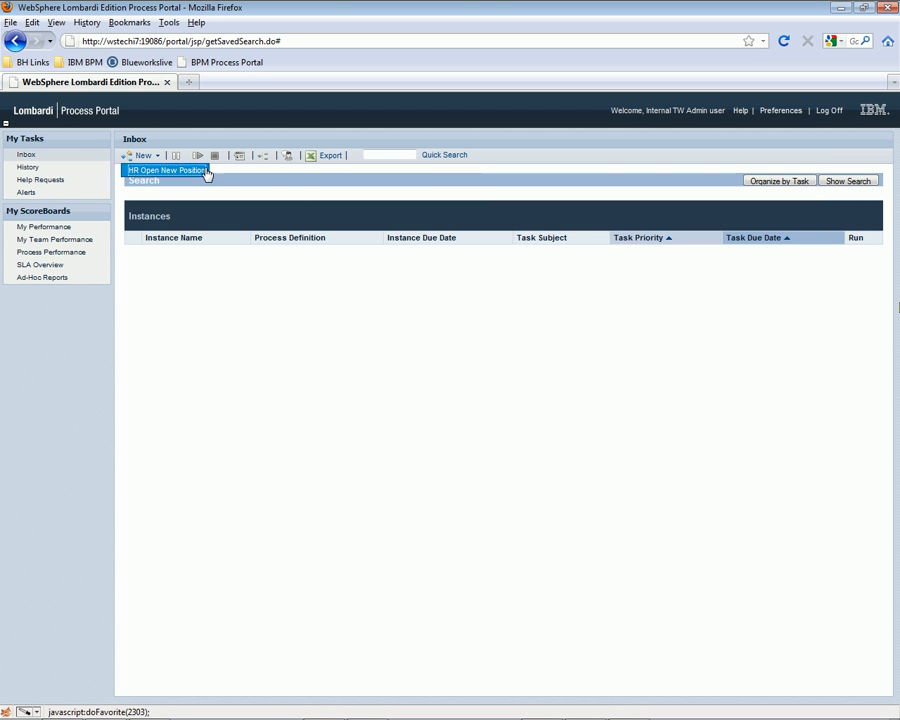
pyautogui.click(33, 155)
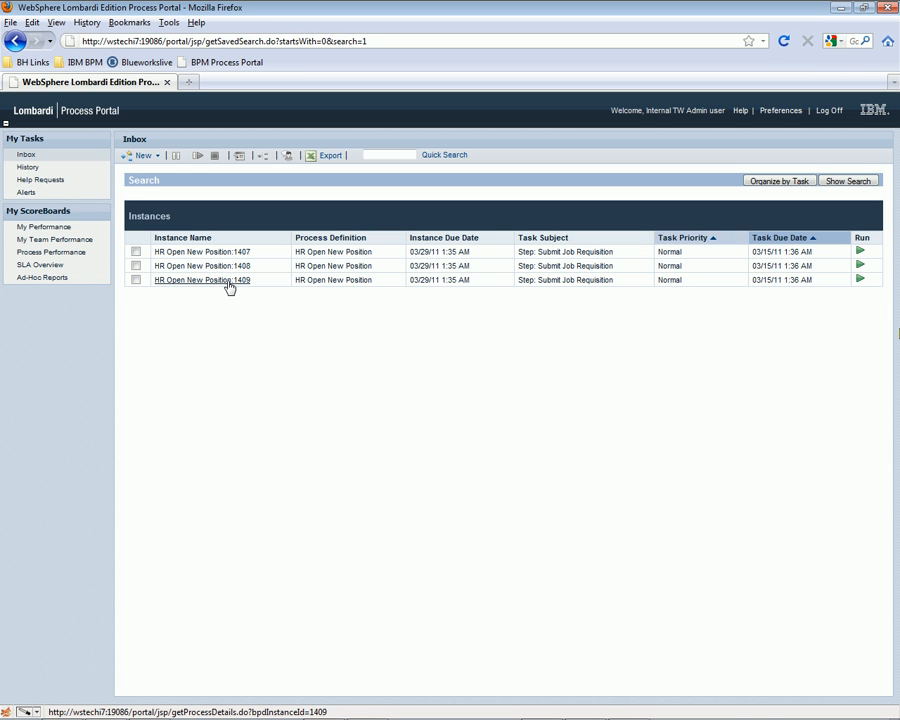
# - Open instance HR Open New Position:1409 with its process diagram expanded, and complete its Submit Job Requisition task through the confirmation page
pyautogui.click(191, 283)
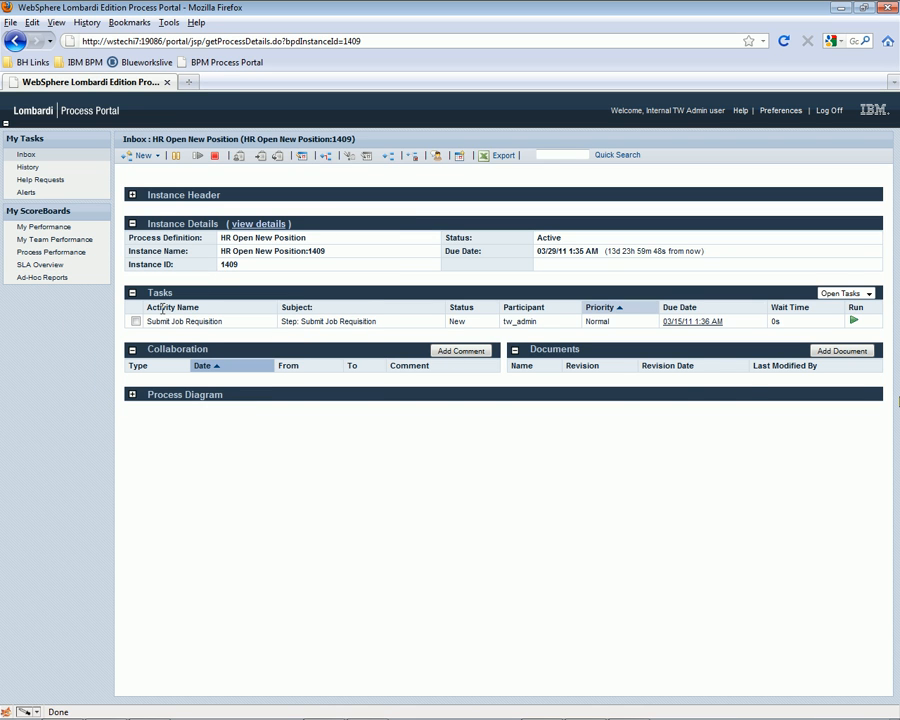
pyautogui.click(132, 396)
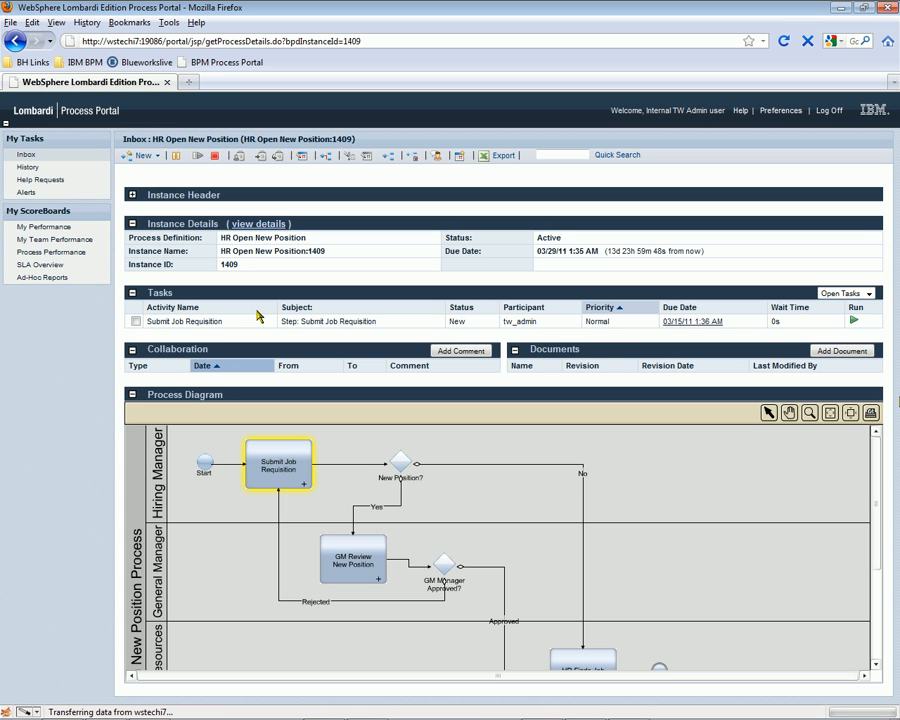
pyautogui.click(853, 320)
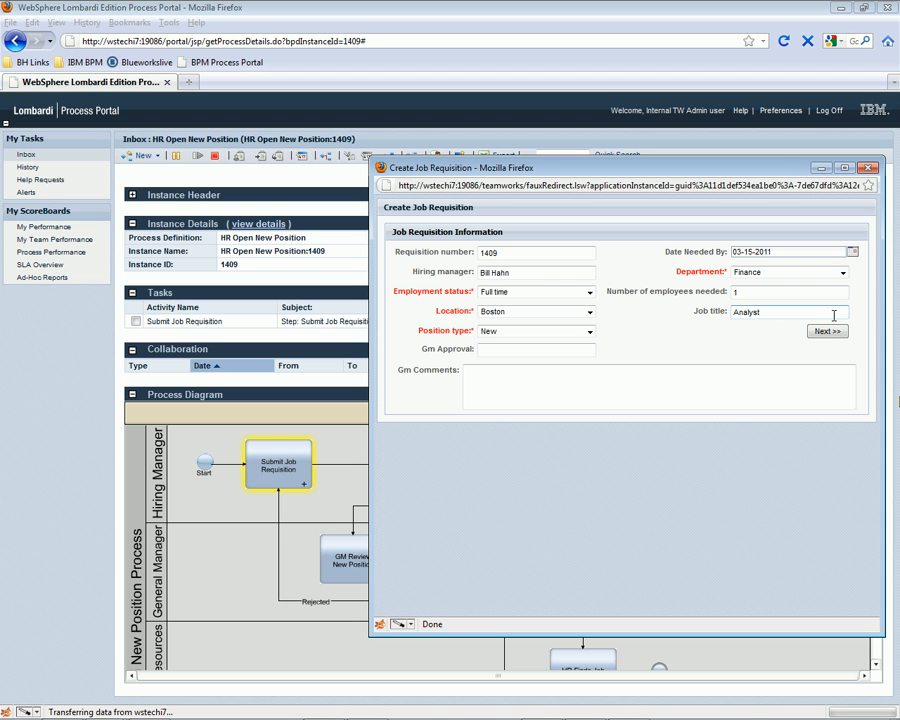
pyautogui.click(828, 333)
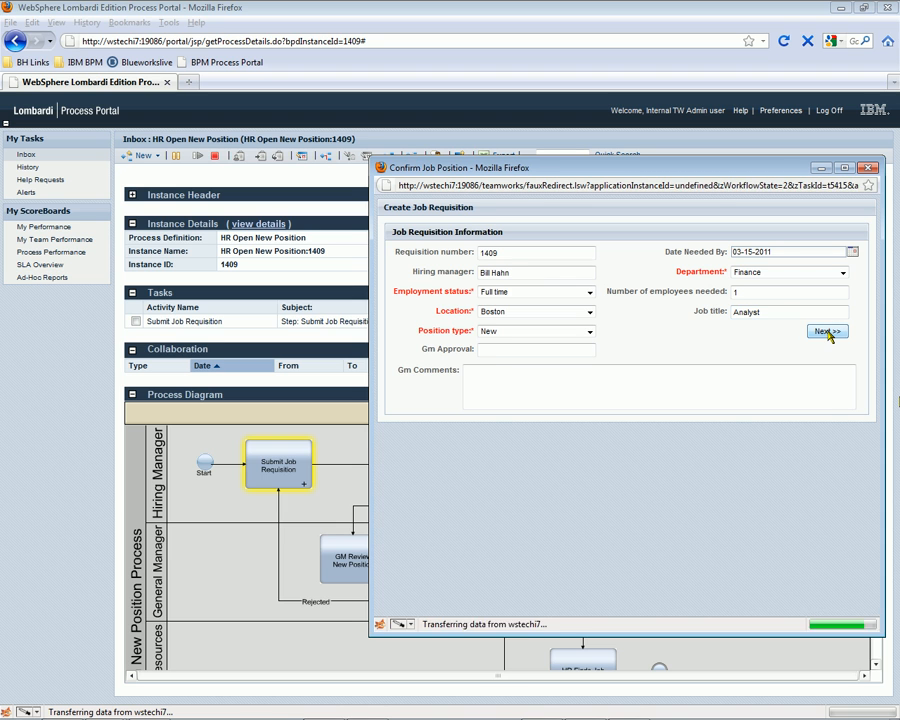
pyautogui.click(832, 333)
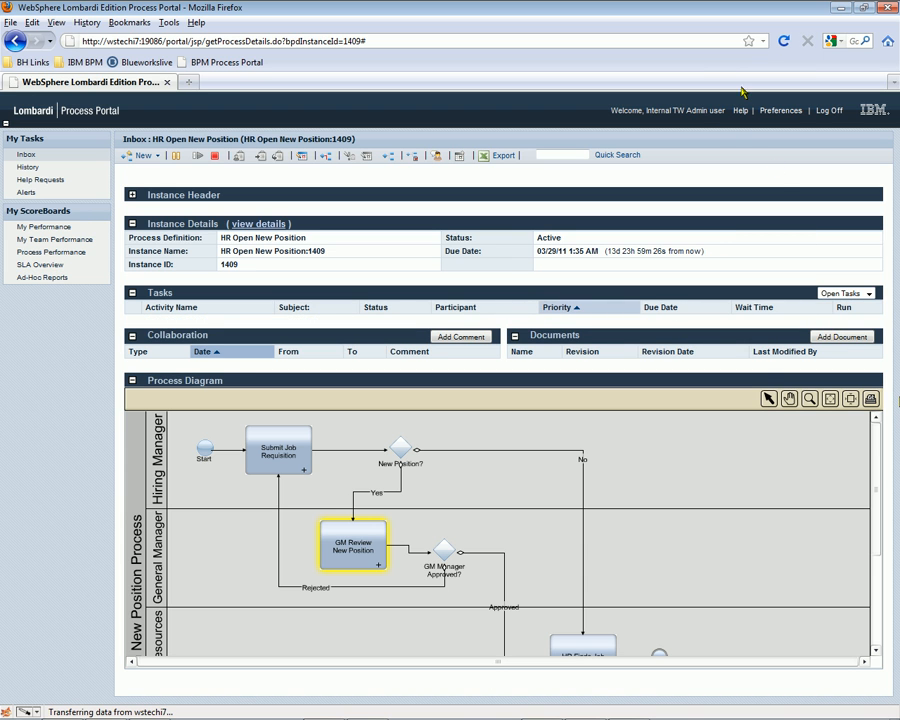
# - Refresh the tasks, run GM Review New Position, and submit it as Rejected with the comment "Hiring Freeze so please use Part-time help"
pyautogui.click(783, 41)
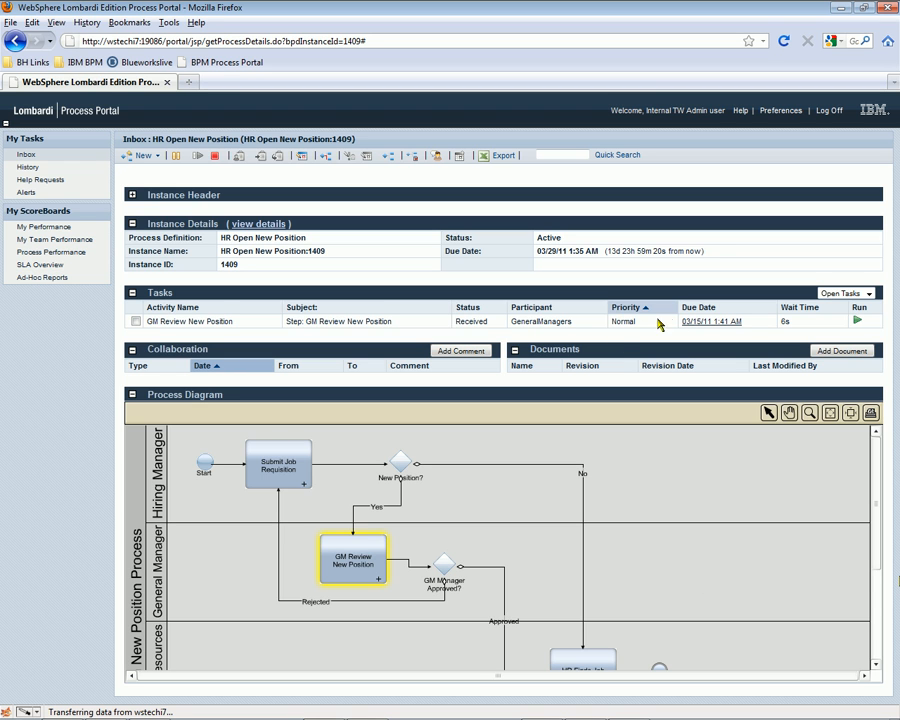
pyautogui.click(857, 323)
pyautogui.press('Return')
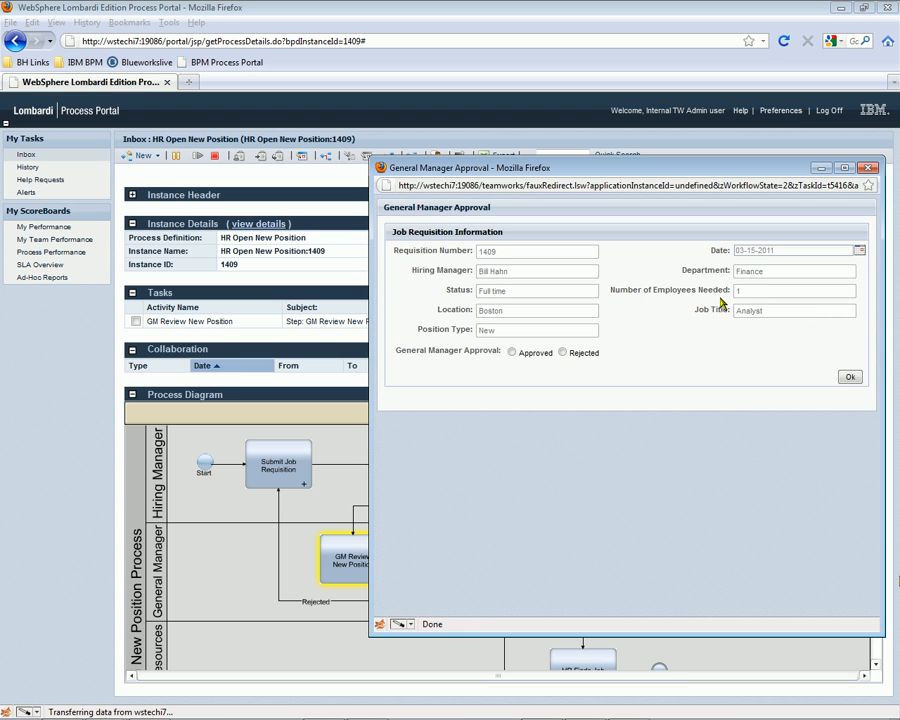
pyautogui.click(563, 352)
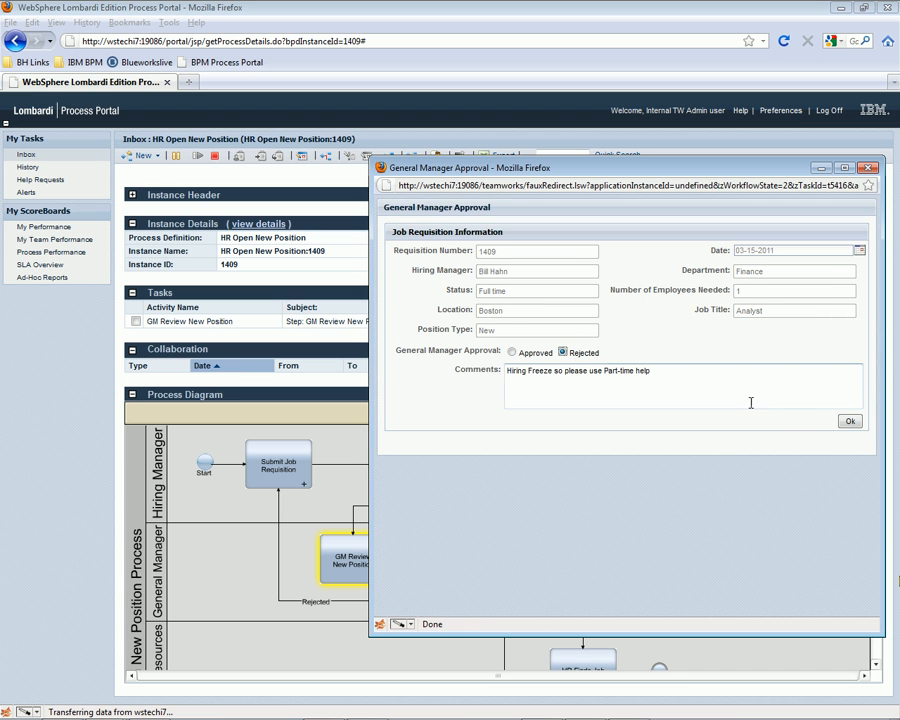
pyautogui.click(849, 421)
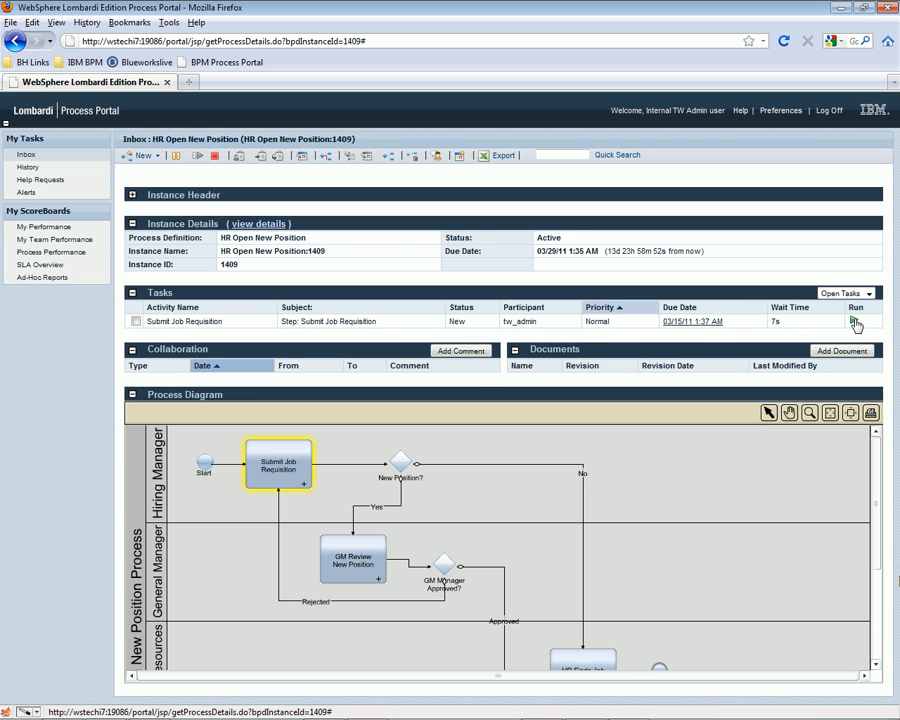
# - Run the returned Submit Job Requisition task, set the Employment status to Part time, and submit it through the confirmation page
pyautogui.click(854, 321)
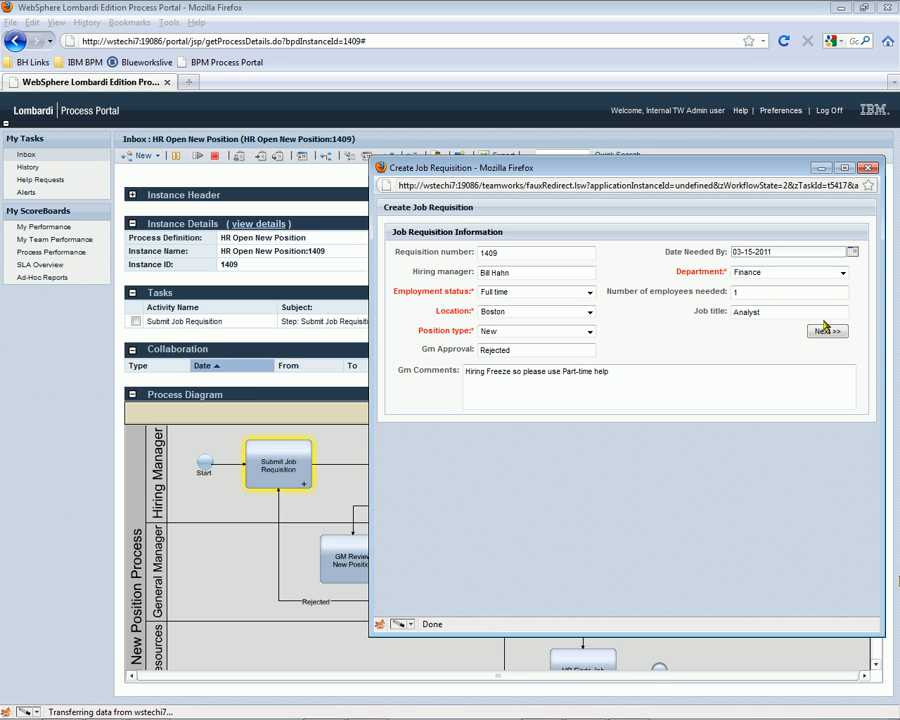
pyautogui.click(589, 292)
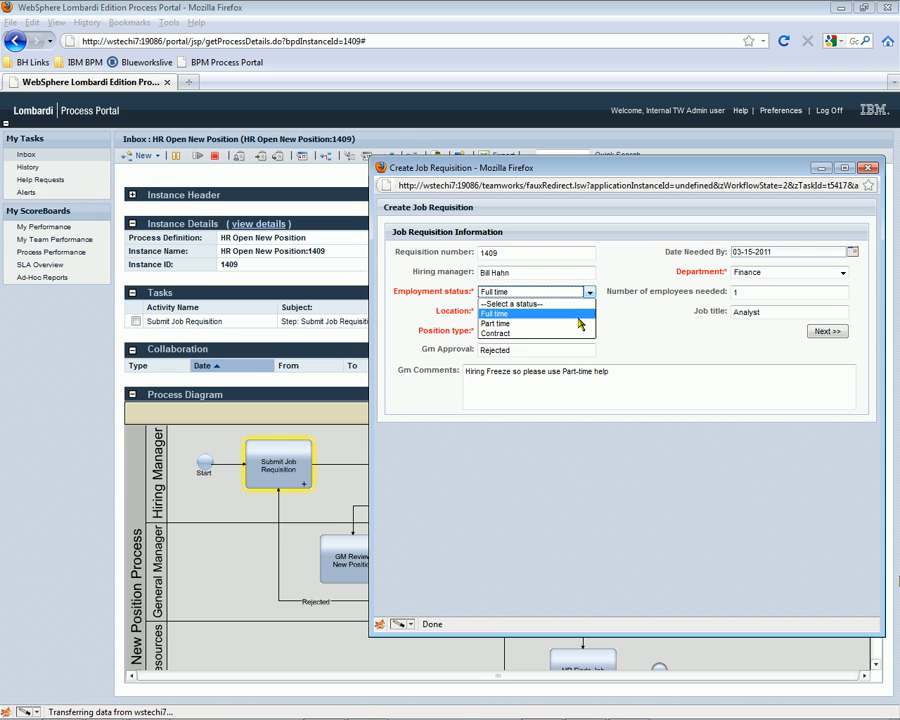
pyautogui.click(586, 323)
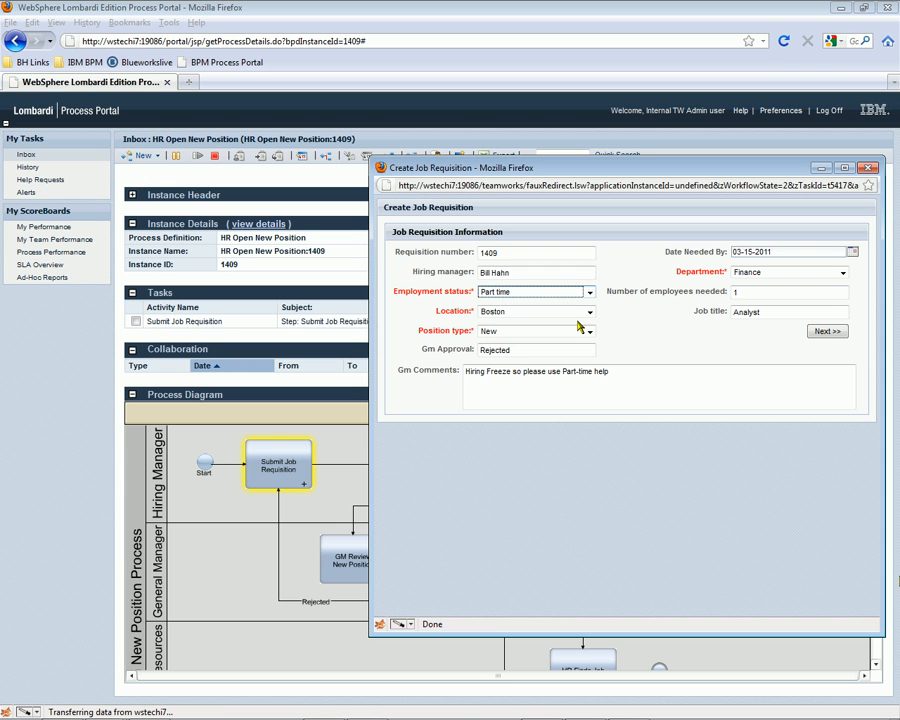
pyautogui.click(828, 331)
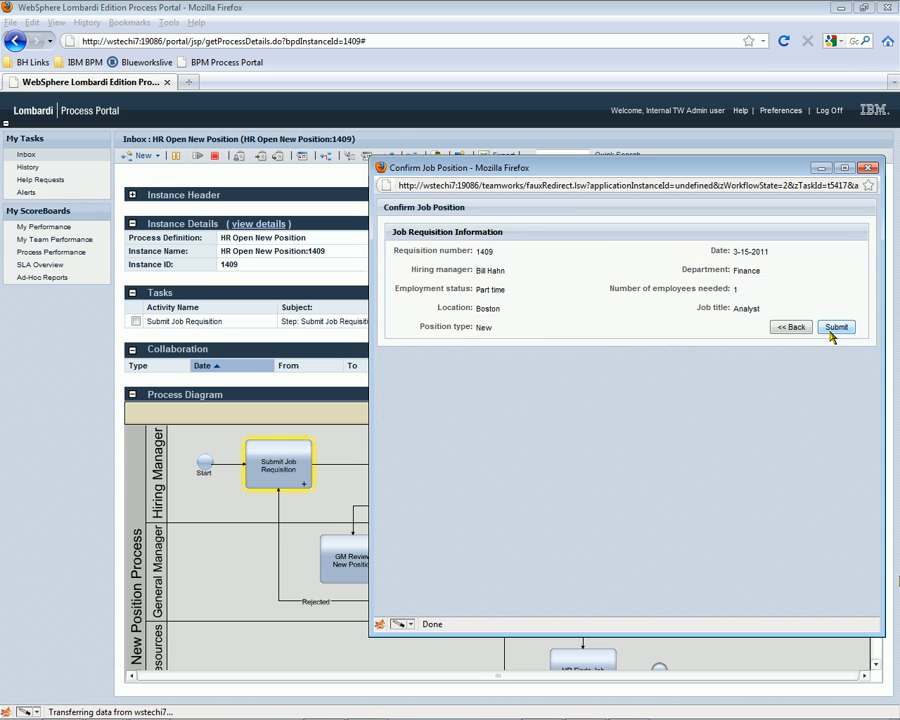
pyautogui.click(834, 330)
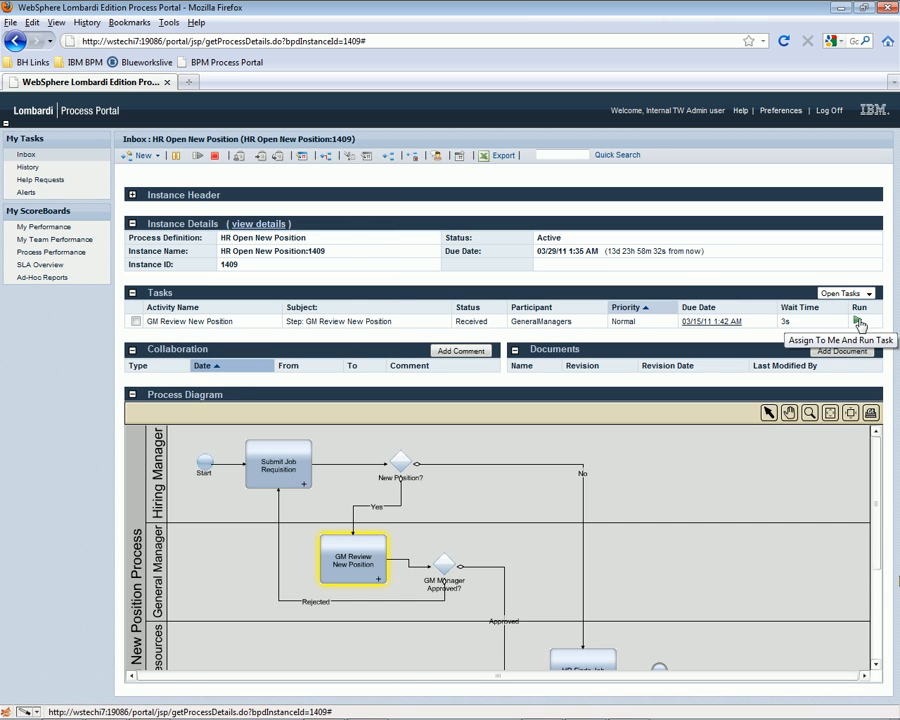
# - Run the GM Review New Position task, assigning it to the current account, and submit the General Manager Approval form as Approved
pyautogui.click(858, 322)
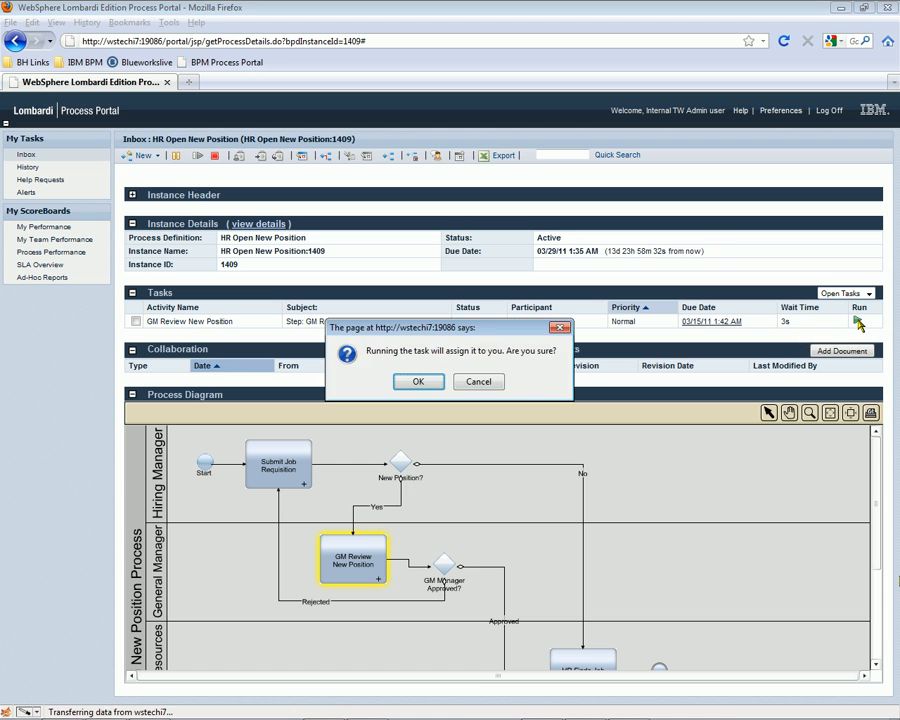
pyautogui.press('Return')
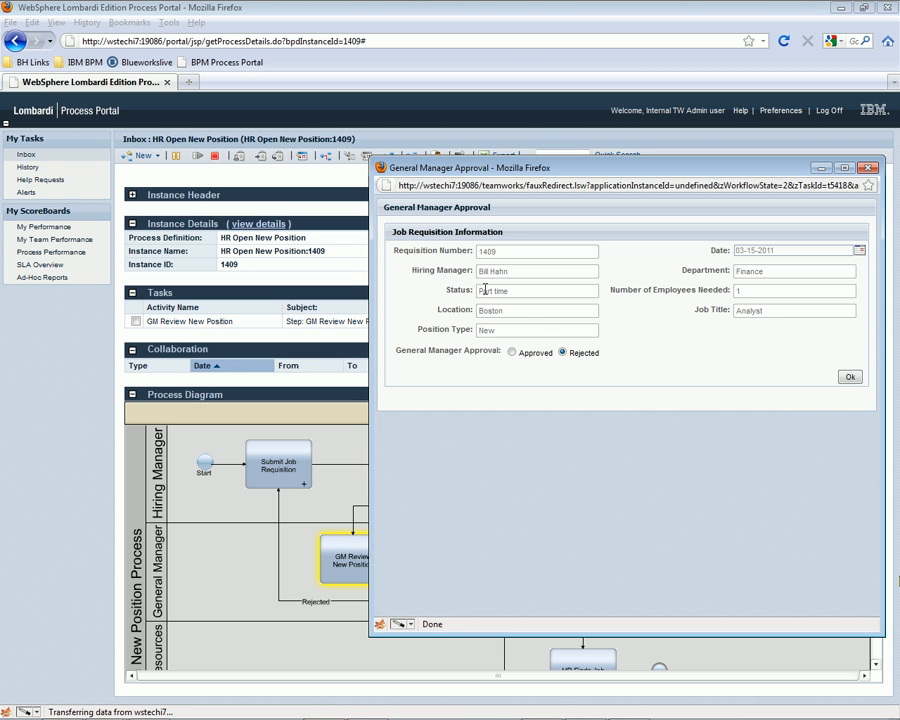
pyautogui.click(512, 352)
pyautogui.click(849, 377)
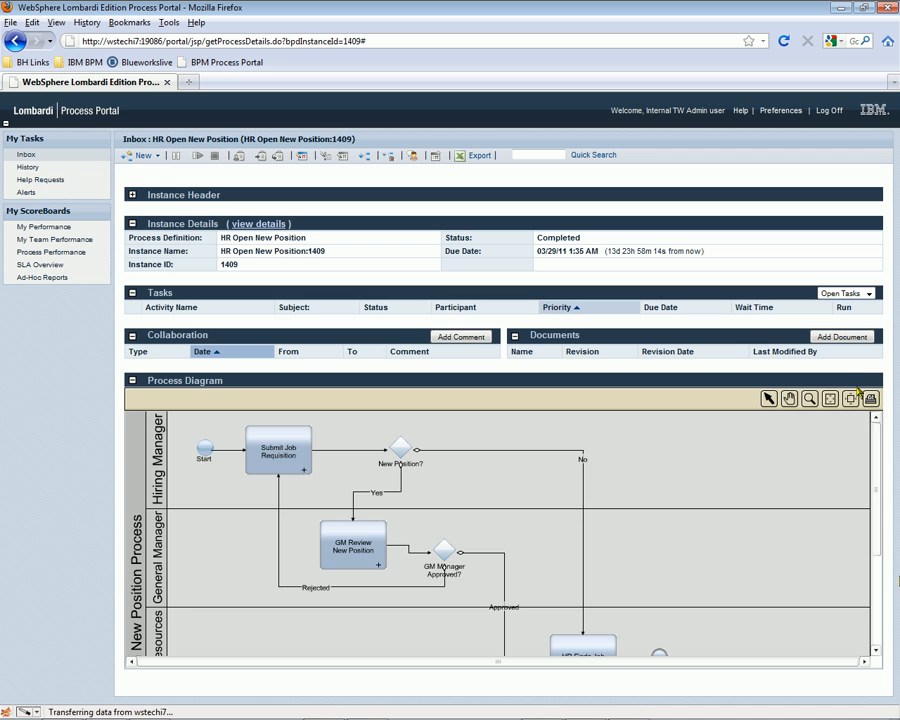
pyautogui.moveTo(876, 450)
pyautogui.mouseDown()
pyautogui.moveTo(878, 538)
pyautogui.moveTo(878, 446)
pyautogui.mouseUp()
# - Return to the Inbox and start one HR Open New Position process, leaving its requisition form unsubmitted
pyautogui.click(26, 156)
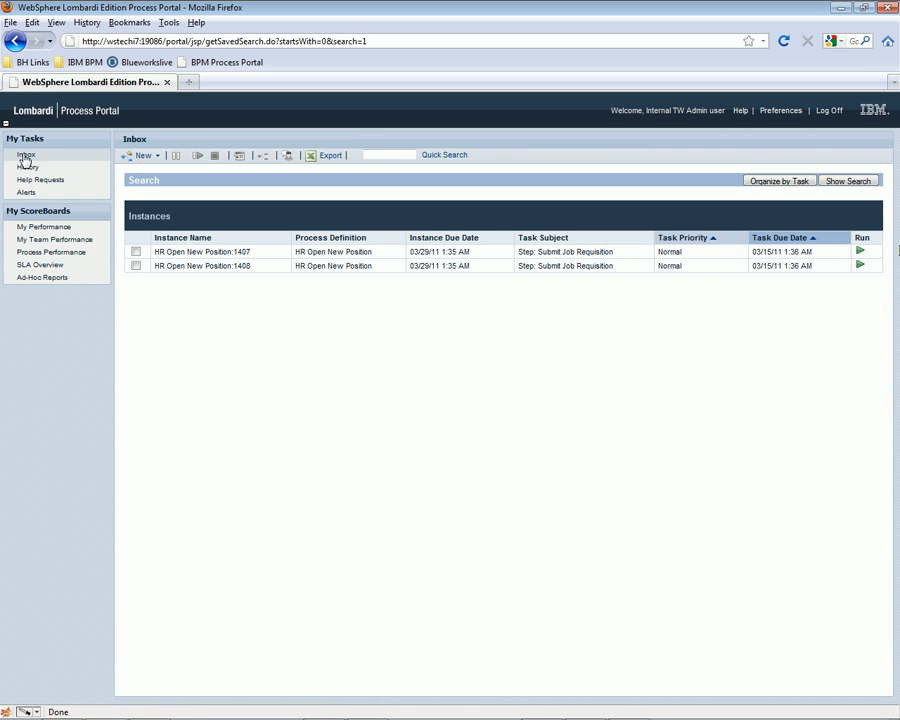
pyautogui.click(143, 157)
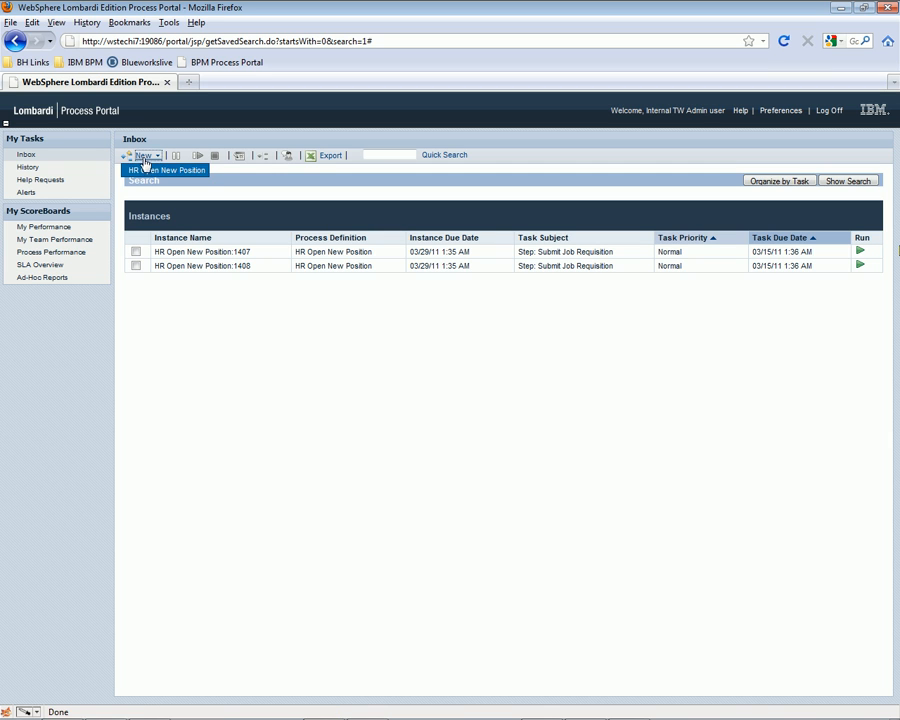
pyautogui.click(152, 172)
# - Start another HR Open New Position process and submit its job requisition with the default values through the confirmation page
pyautogui.click(152, 156)
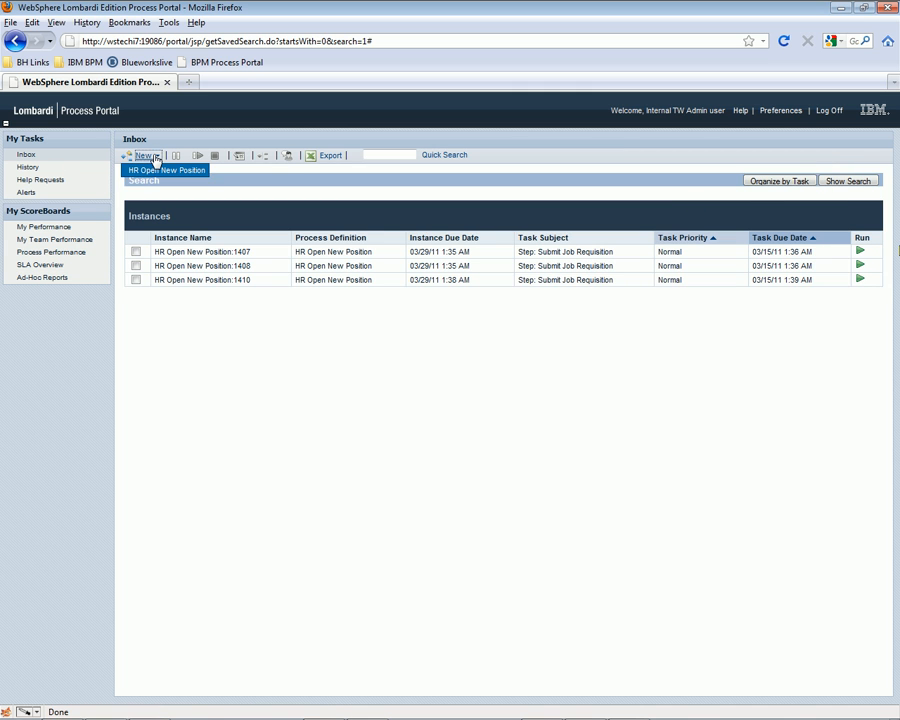
pyautogui.click(165, 171)
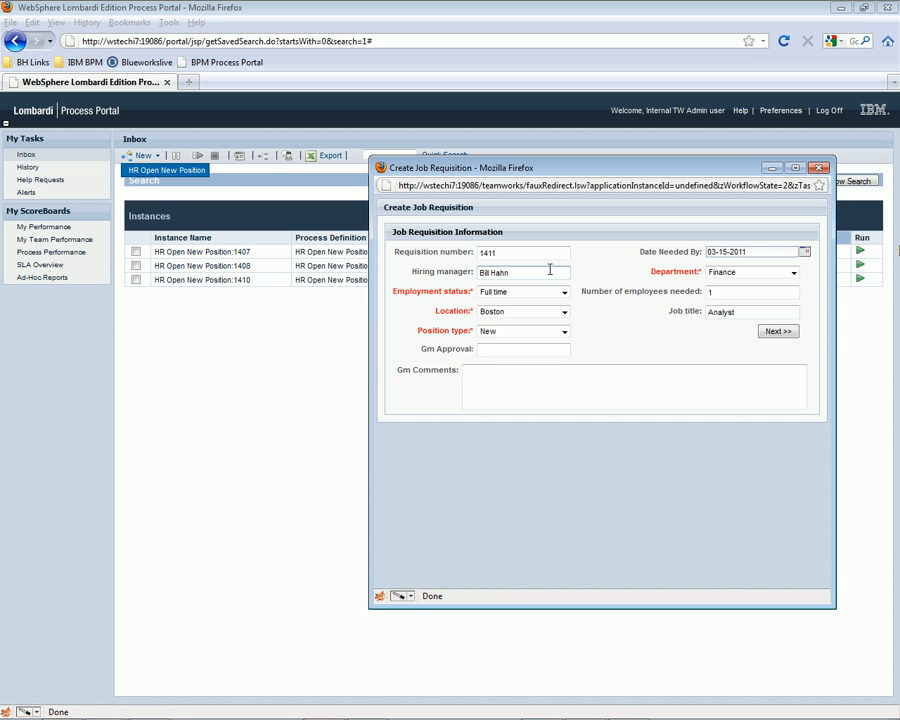
pyautogui.click(782, 333)
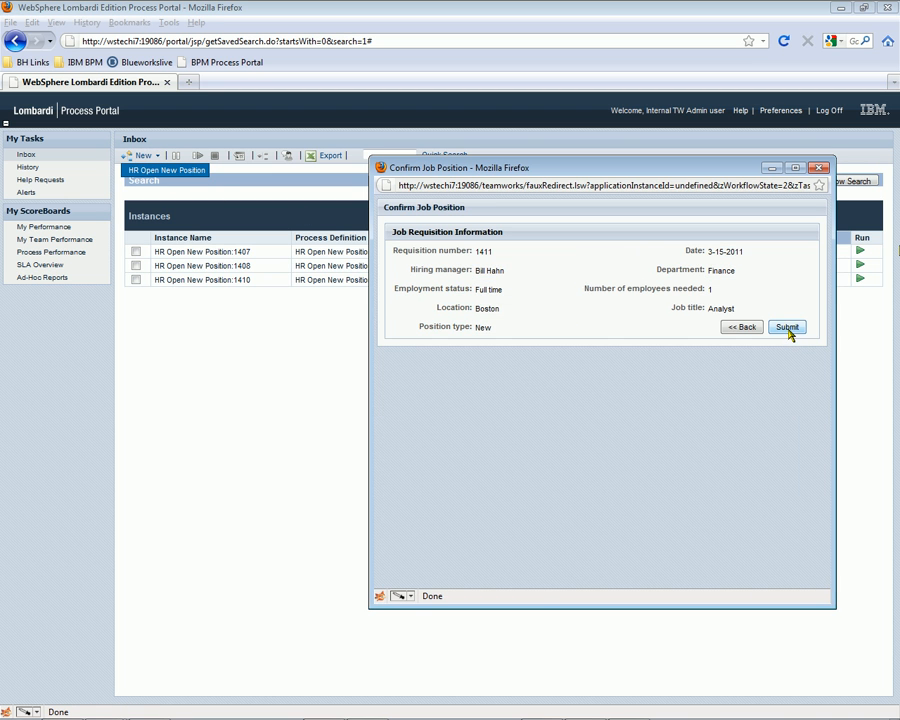
pyautogui.click(787, 331)
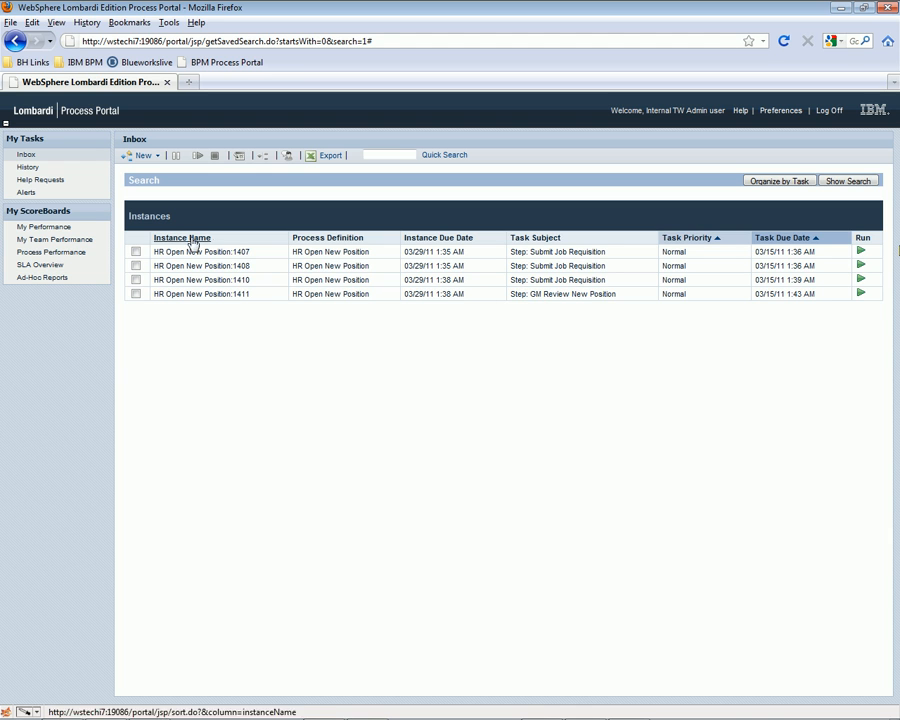
# - View the My Performance scoreboard and return to the Inbox
pyautogui.click(60, 230)
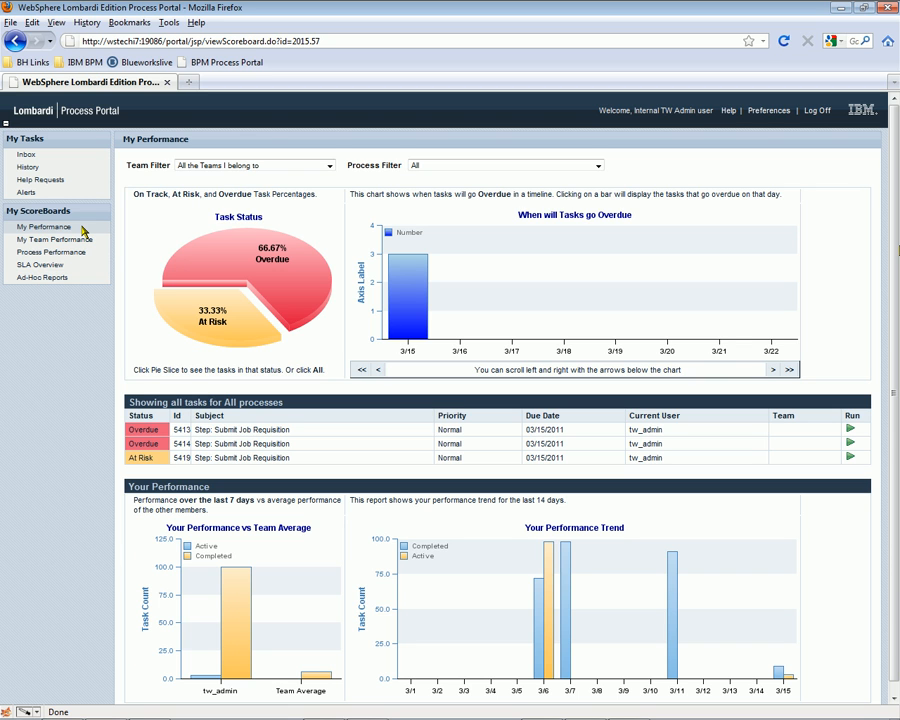
pyautogui.click(26, 154)
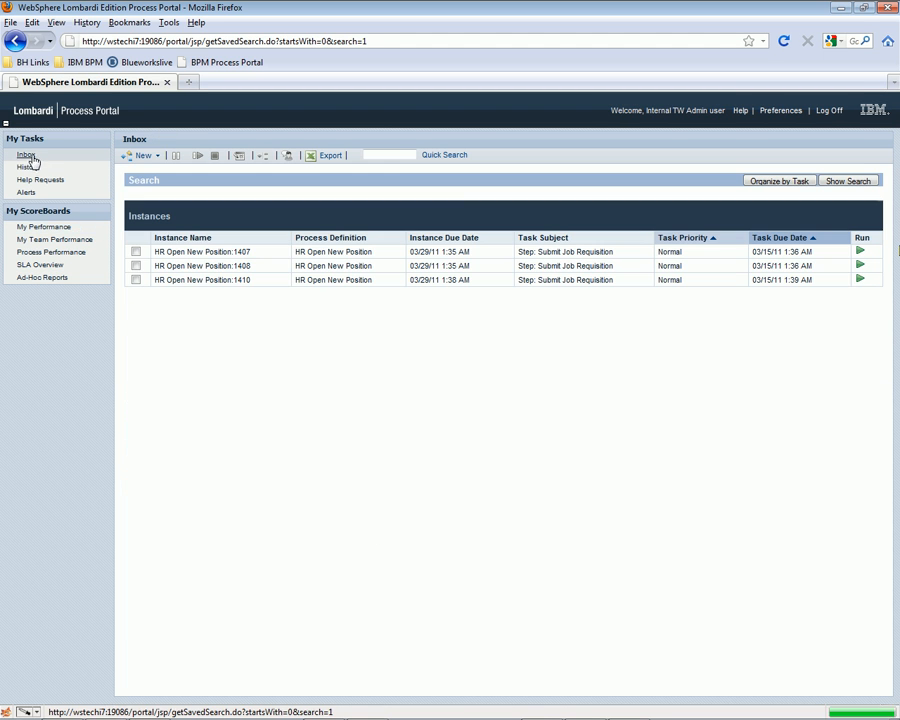
# - Start a new HR Open New Position process and submit its job requisition with the default values through the confirmation page
pyautogui.click(152, 158)
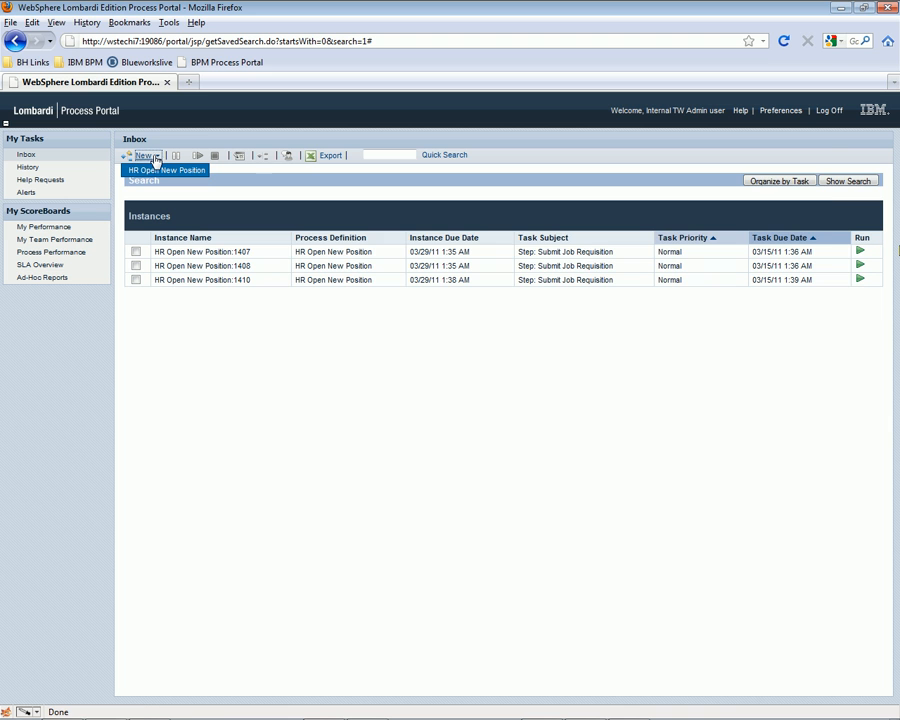
pyautogui.click(162, 173)
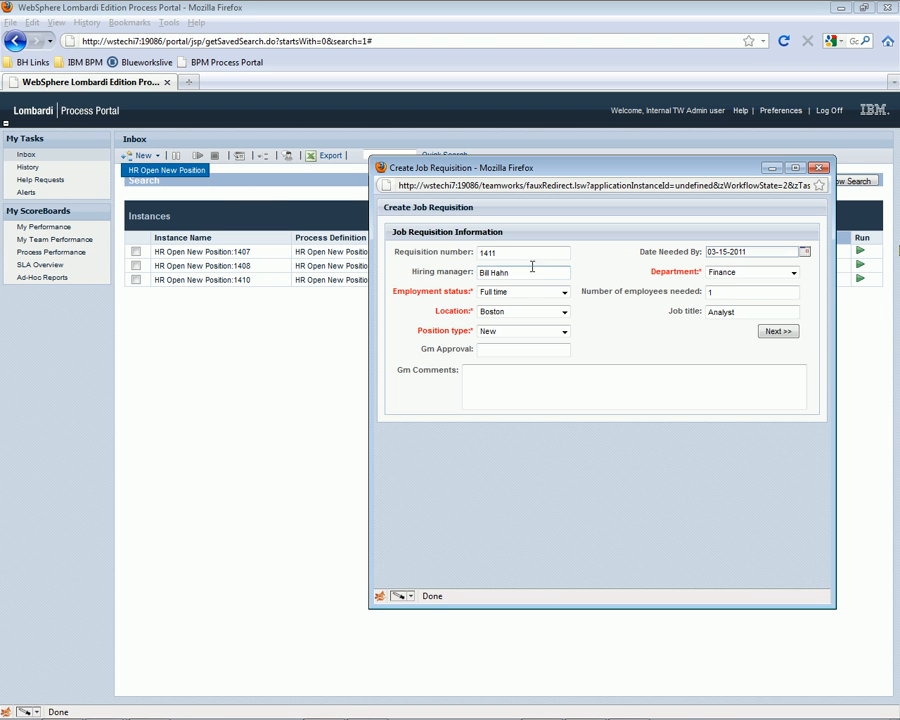
pyautogui.click(779, 331)
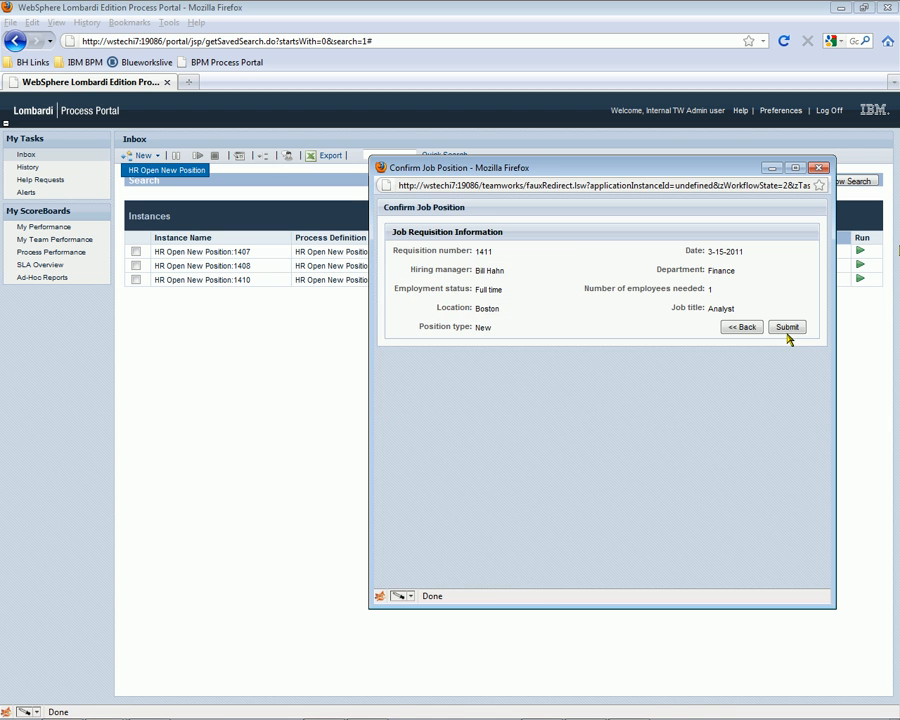
pyautogui.click(788, 330)
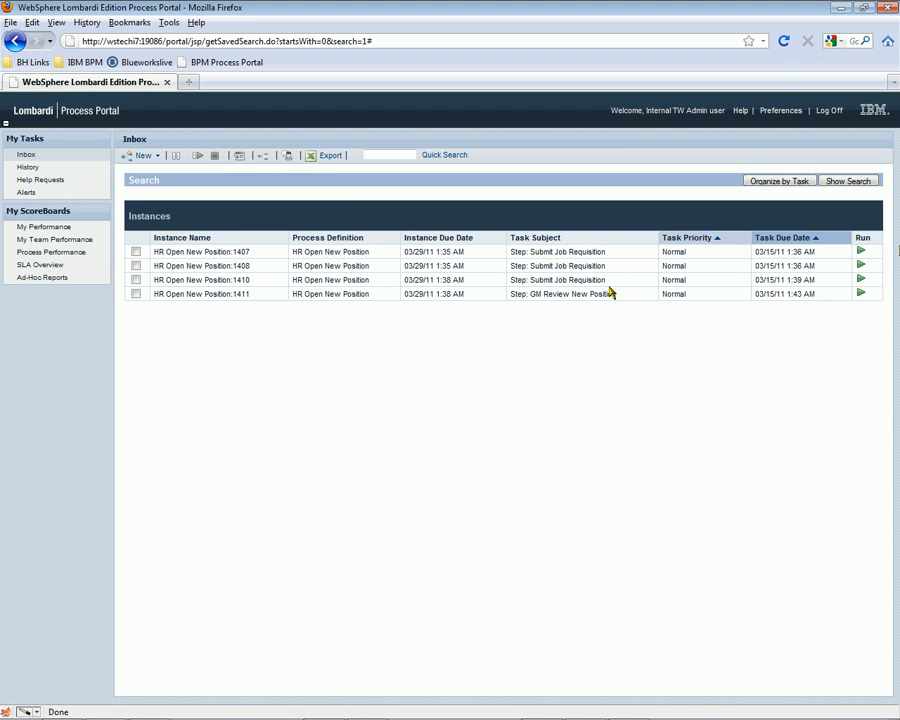
# - Compare the My Performance task statuses with the Designer's due-time settings for Submit Job Requisition and GM Review New Position, and reload the scoreboard
pyautogui.click(60, 232)
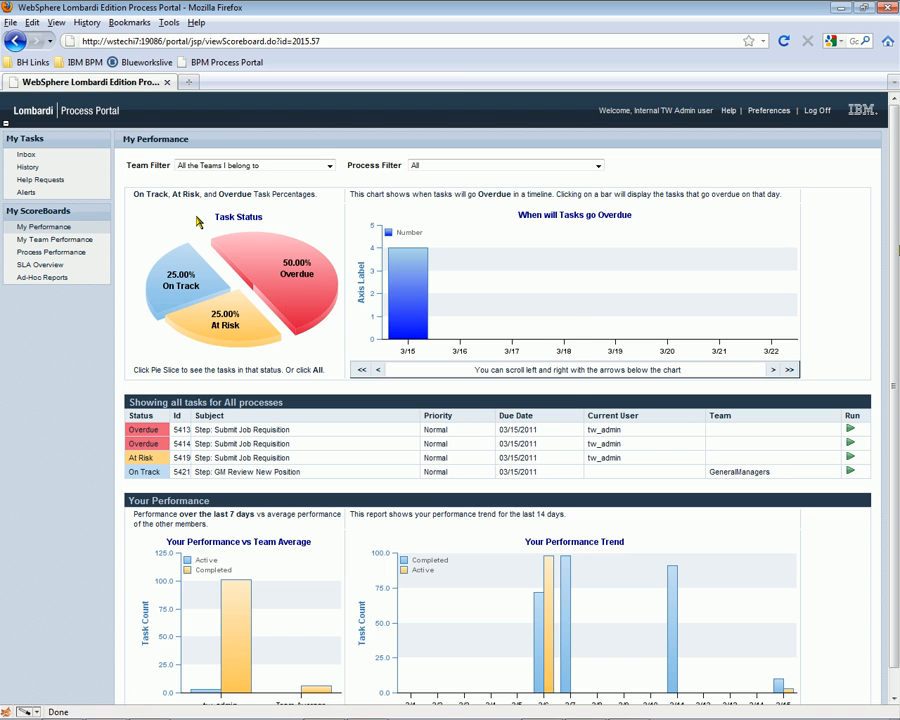
pyautogui.hotkey('alt', 'Tab')
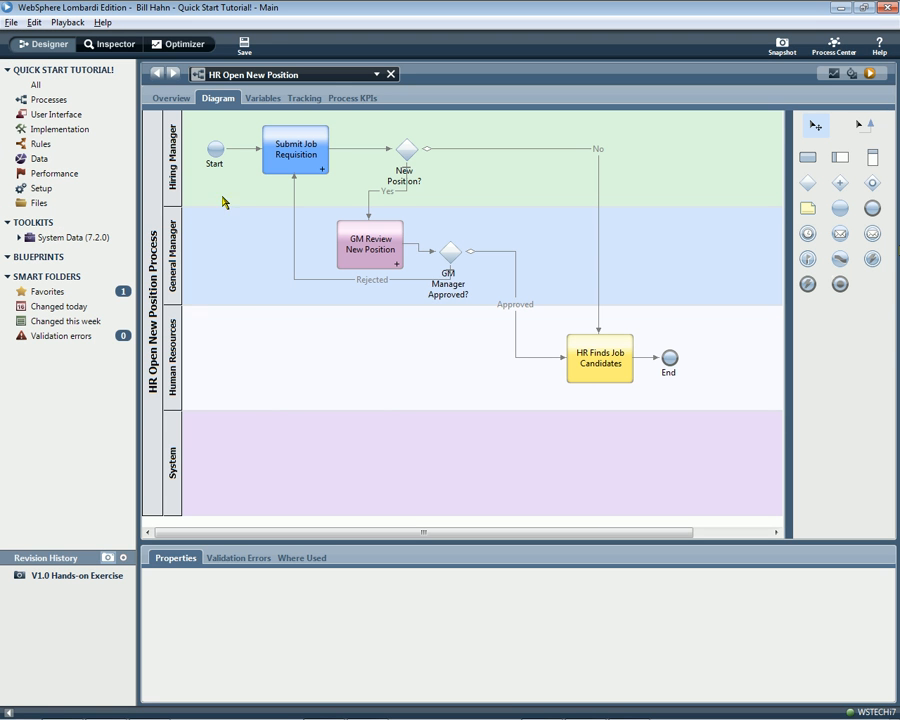
pyautogui.click(283, 162)
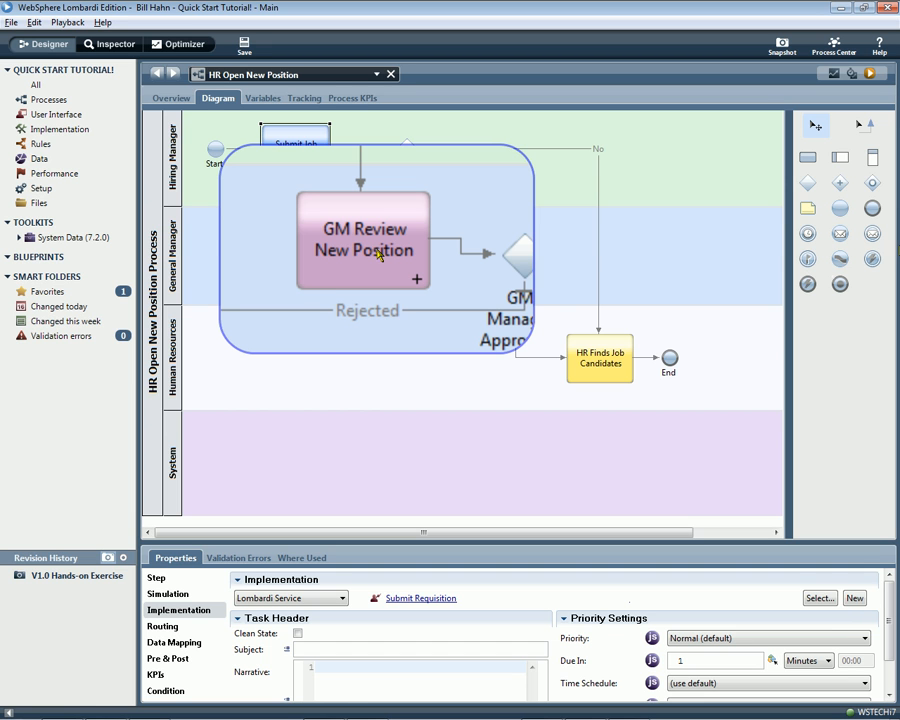
pyautogui.click(377, 251)
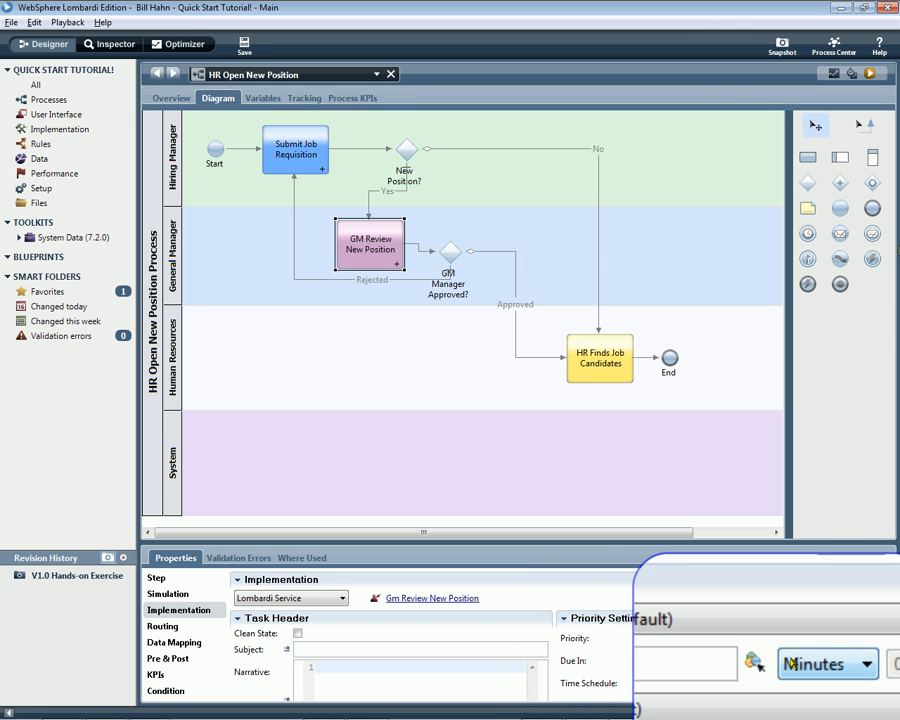
pyautogui.hotkey('alt', 'Tab')
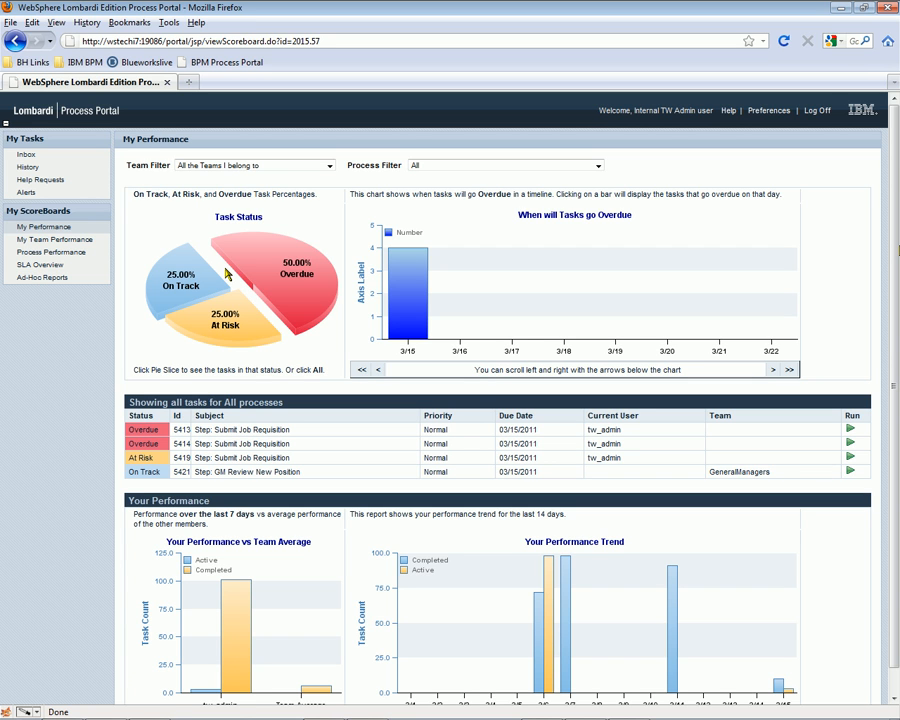
pyautogui.click(57, 235)
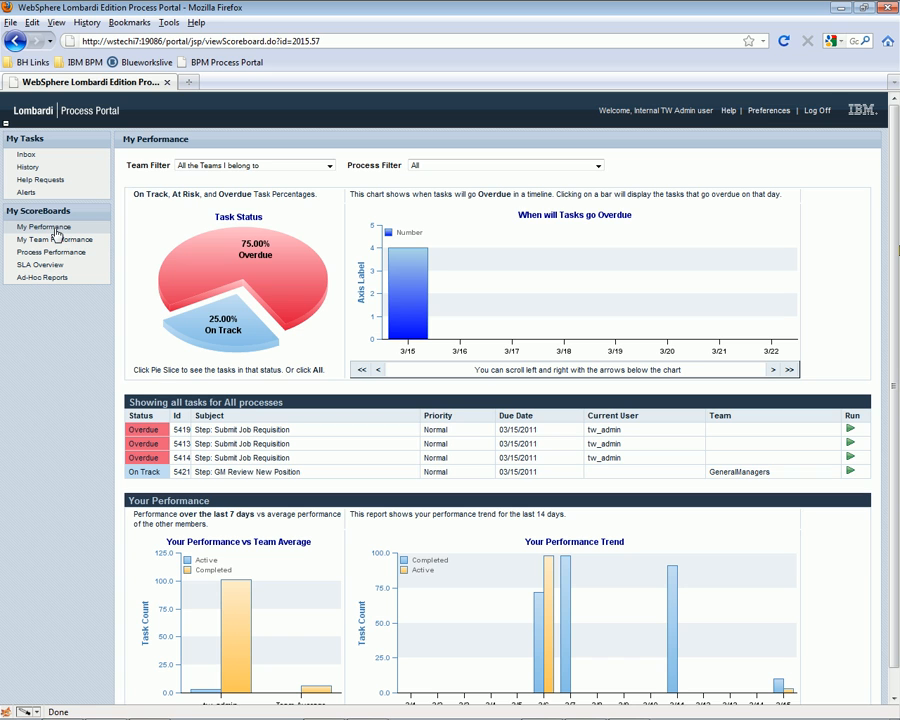
# - Return to the Inbox and start another HR Open New Position process, closing its Create Job Requisition form without submitting it
pyautogui.click(30, 157)
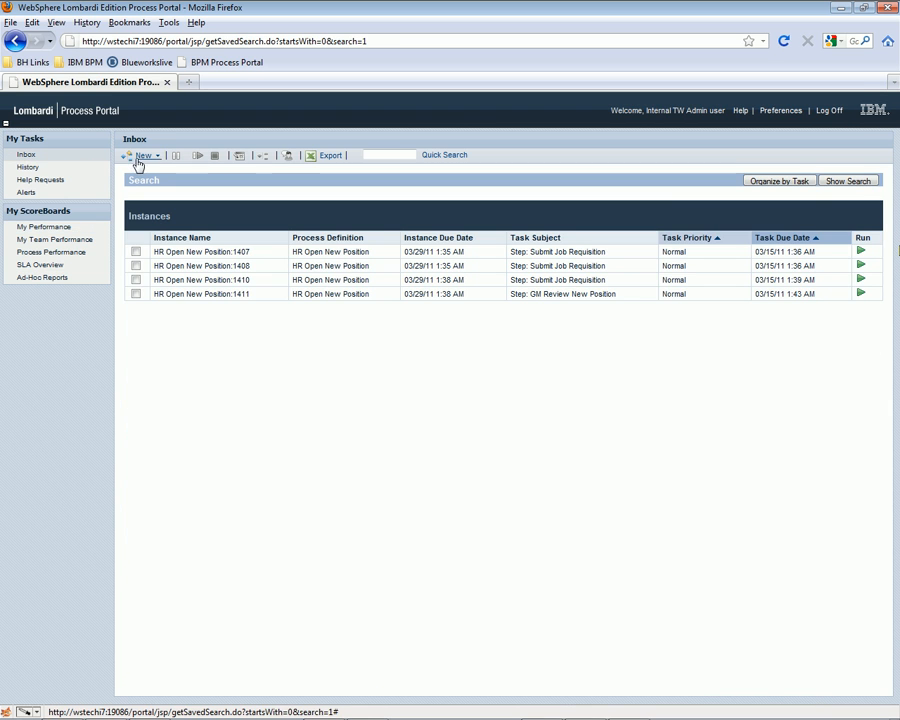
pyautogui.click(140, 158)
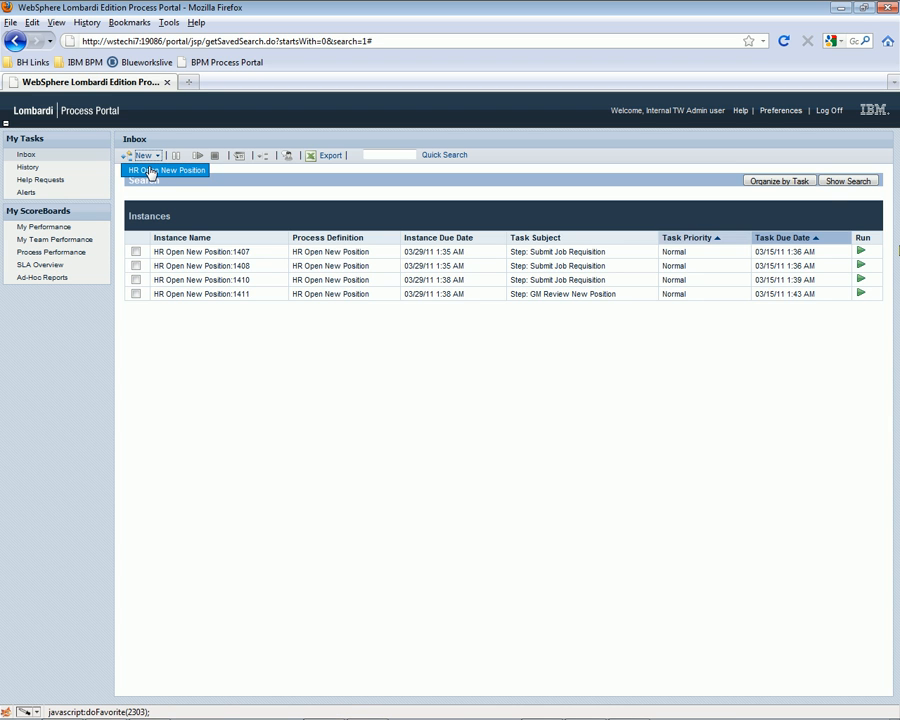
pyautogui.click(150, 172)
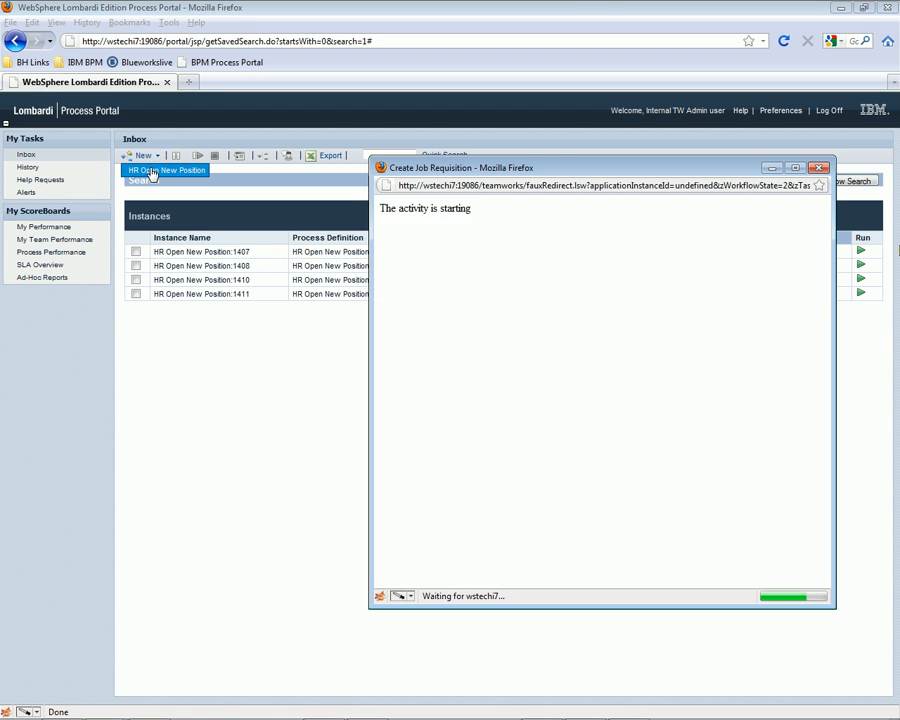
pyautogui.click(818, 167)
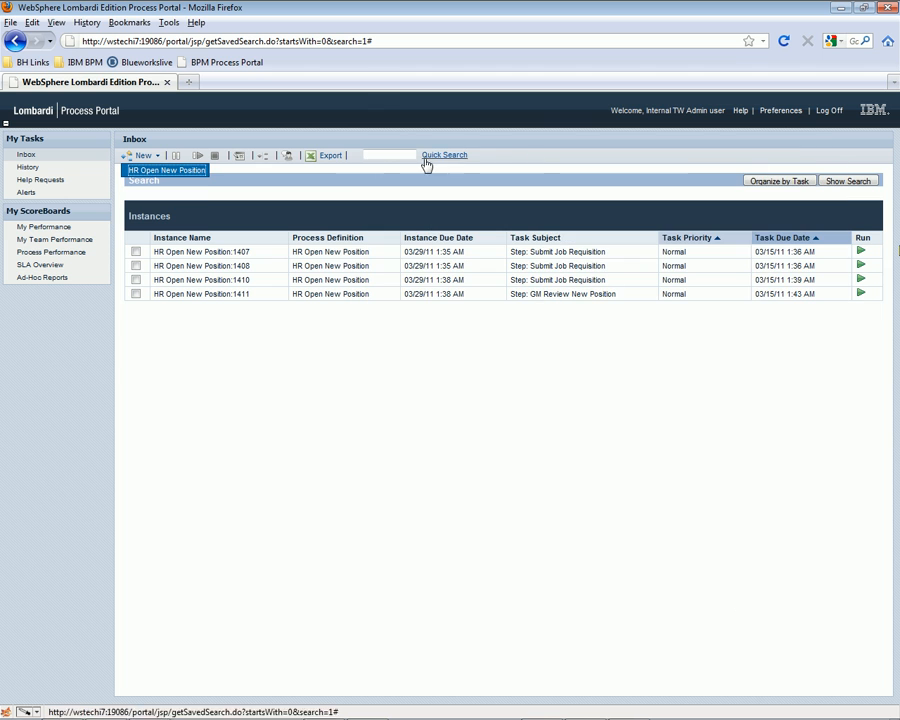
# - View the My Performance scoreboard, and examine the task status chart, overdue timeline and task list on My Team Performance
pyautogui.click(48, 228)
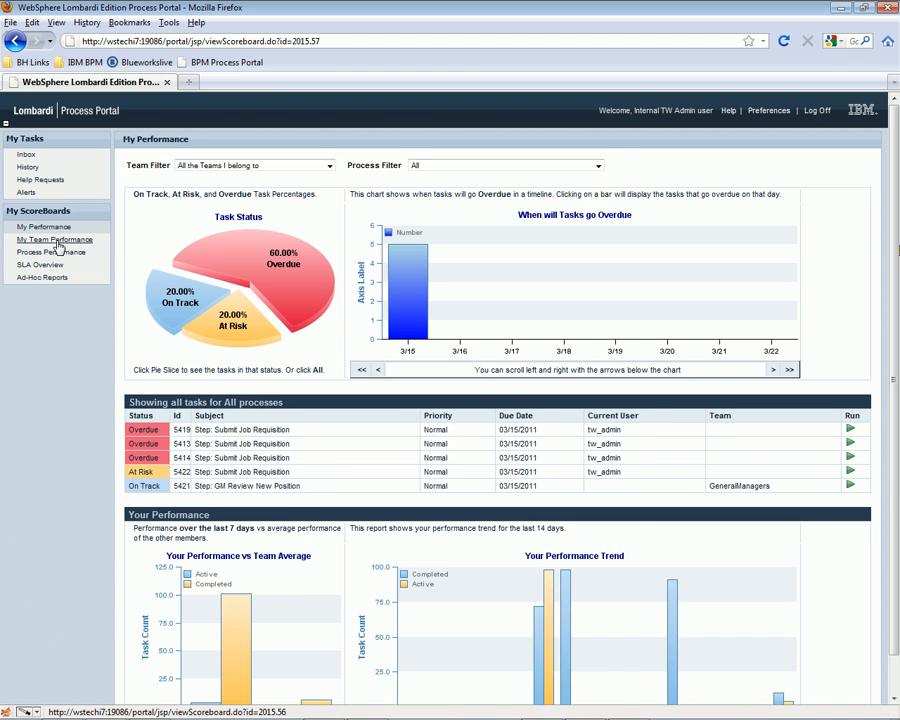
pyautogui.click(55, 240)
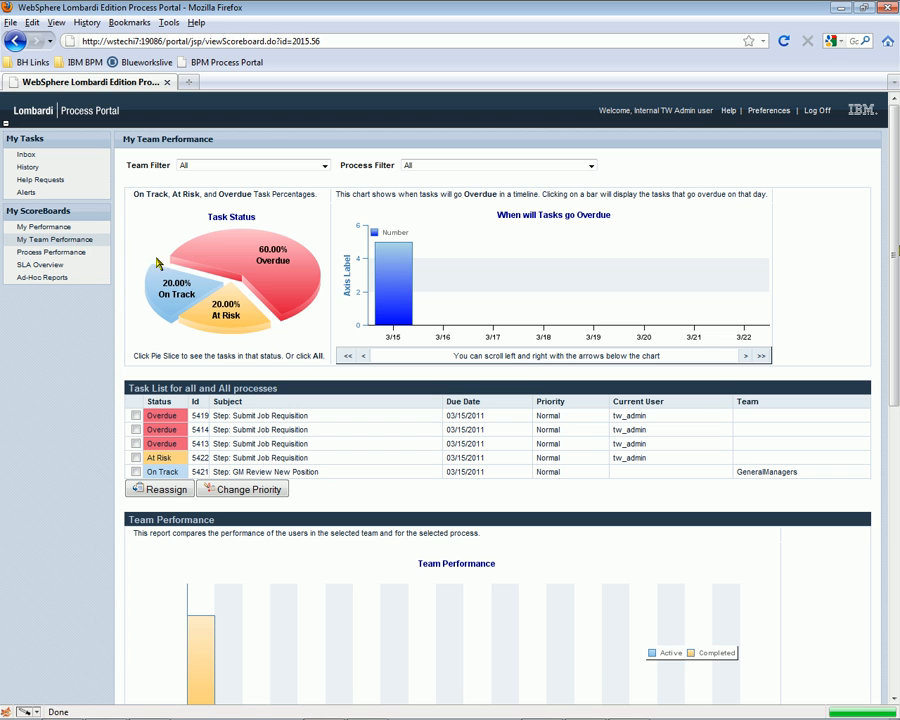
pyautogui.moveTo(398, 284)
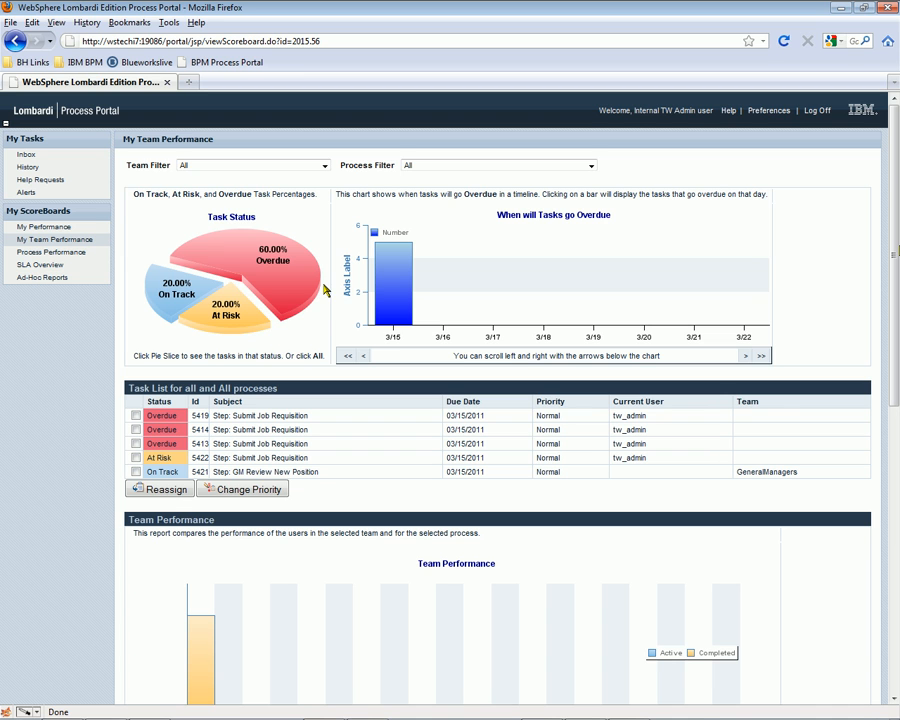
pyautogui.moveTo(295, 289)
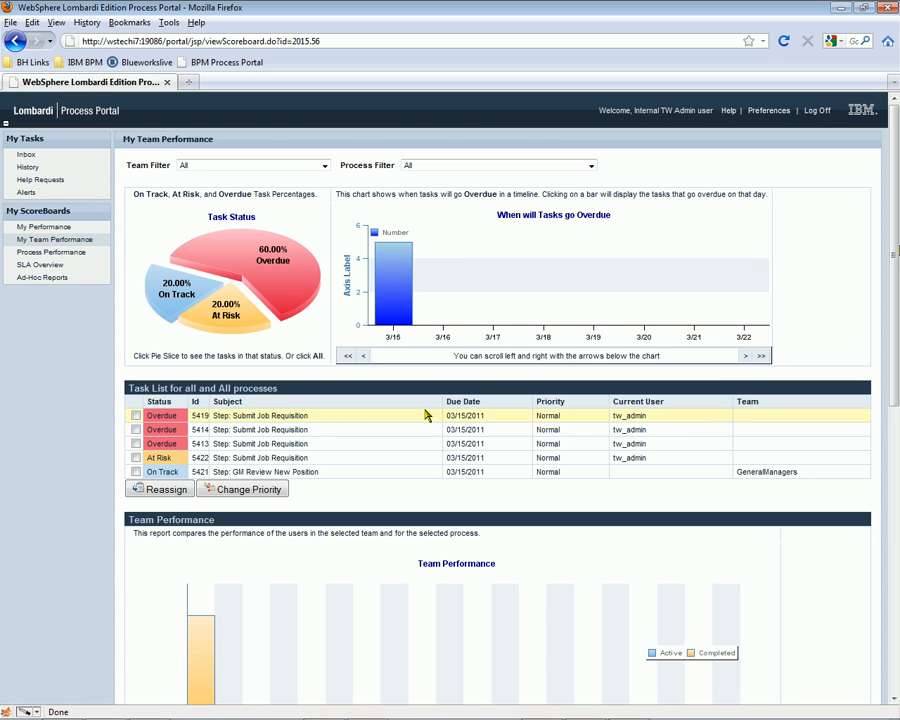
pyautogui.middleClick(419, 474)
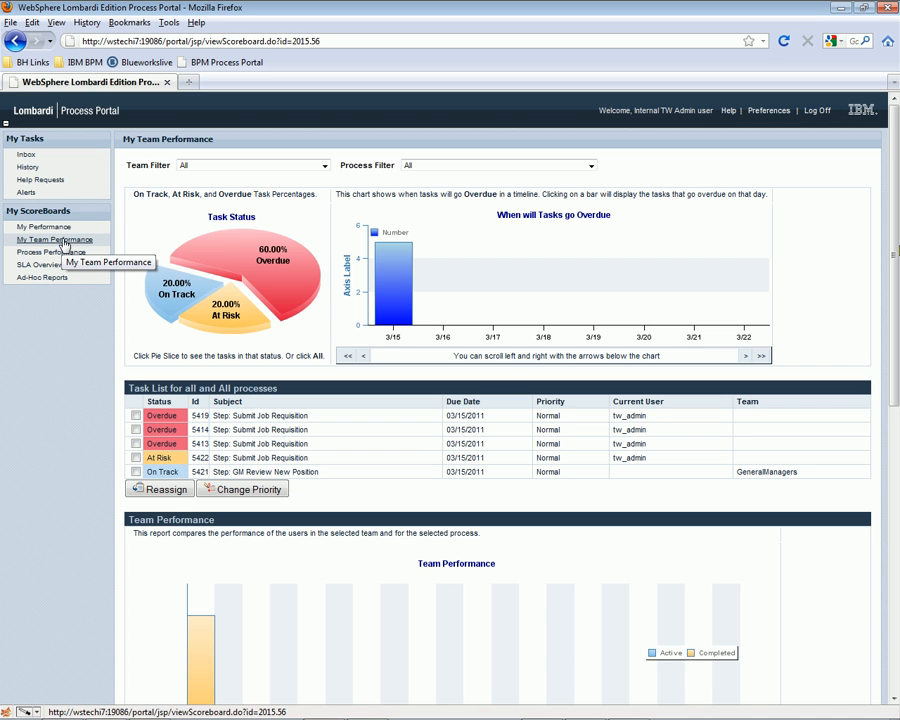
# - Return to the My Performance scoreboard and examine its team average comparison and performance trend charts
pyautogui.click(61, 232)
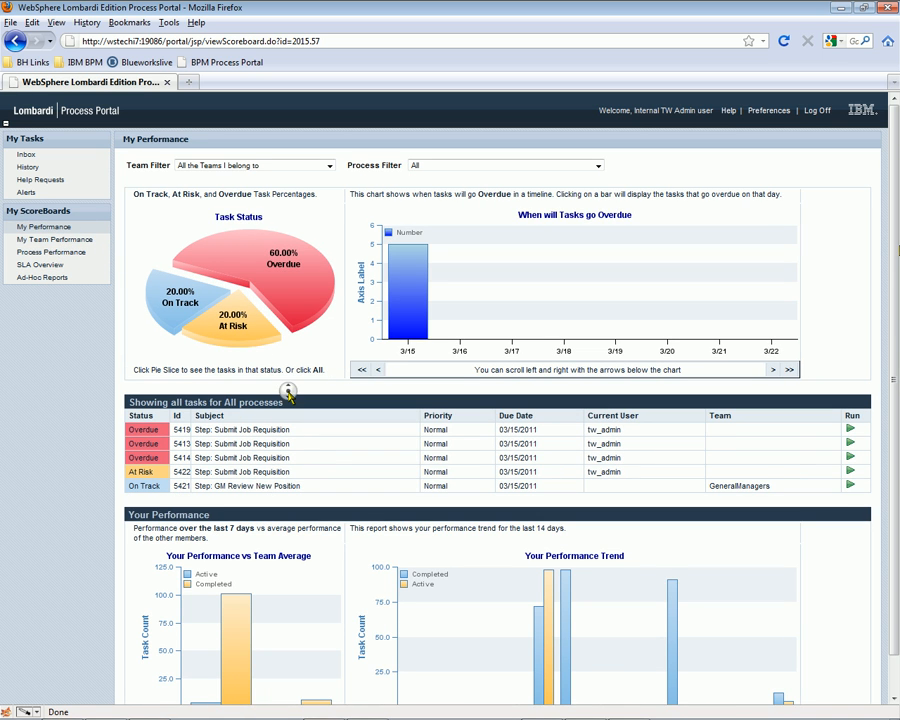
pyautogui.scroll(-1, 295, 428)
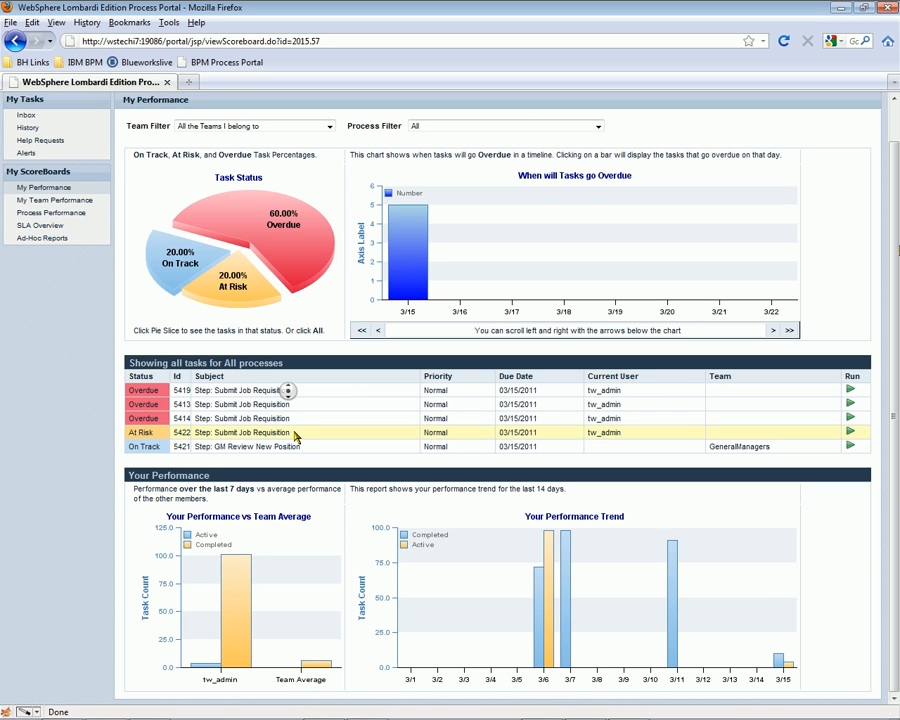
pyautogui.moveTo(245, 590)
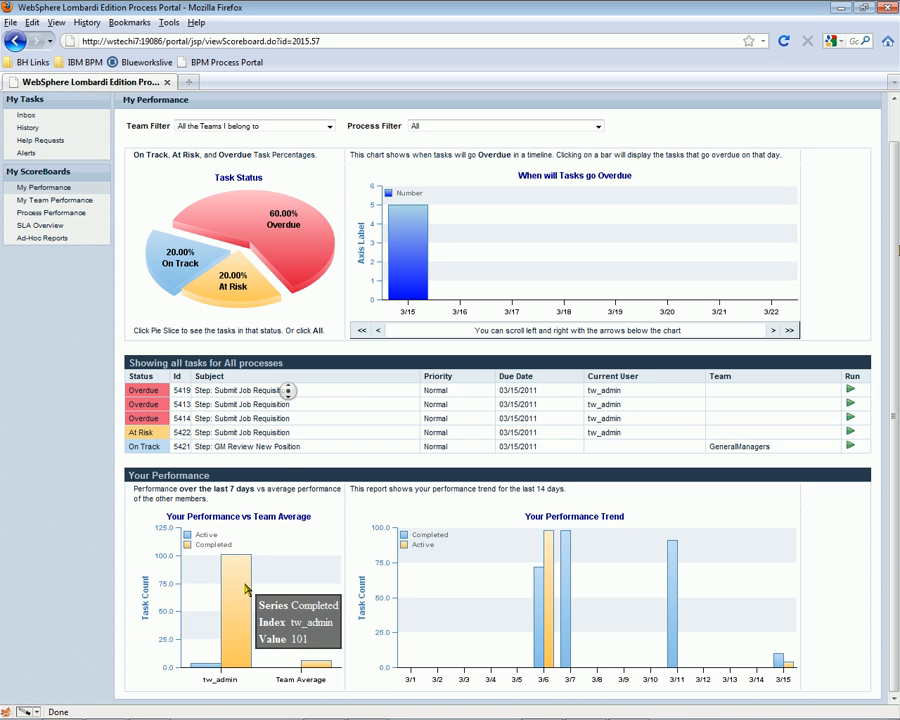
pyautogui.moveTo(566, 617)
pyautogui.scroll(1, 422, 367)
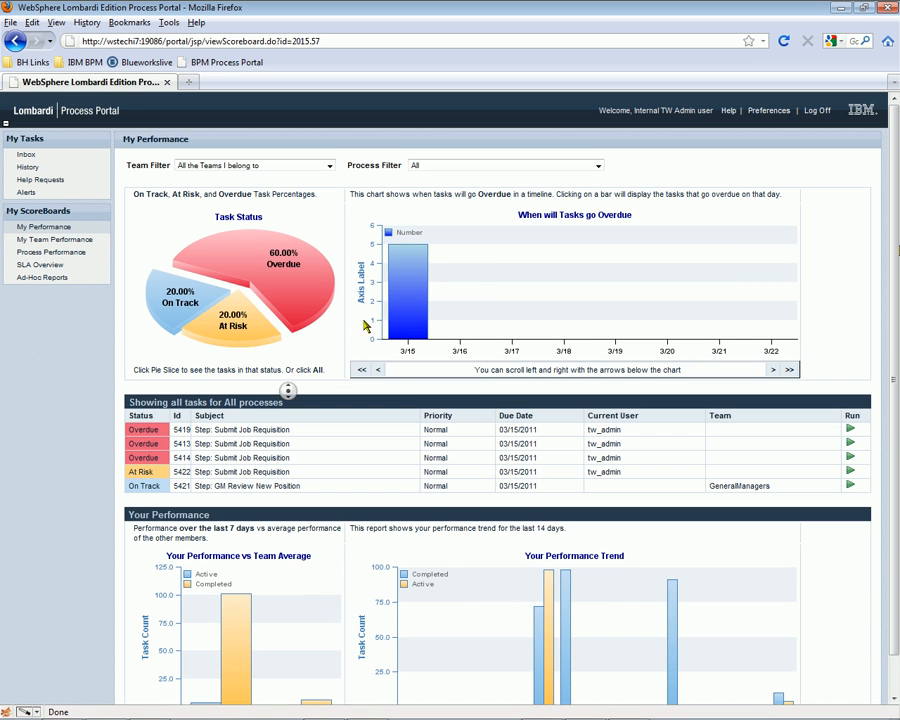
# - Open the Process Performance scoreboard and drill into the HR Open New Position process report to its Activity Overview
pyautogui.click(54, 254)
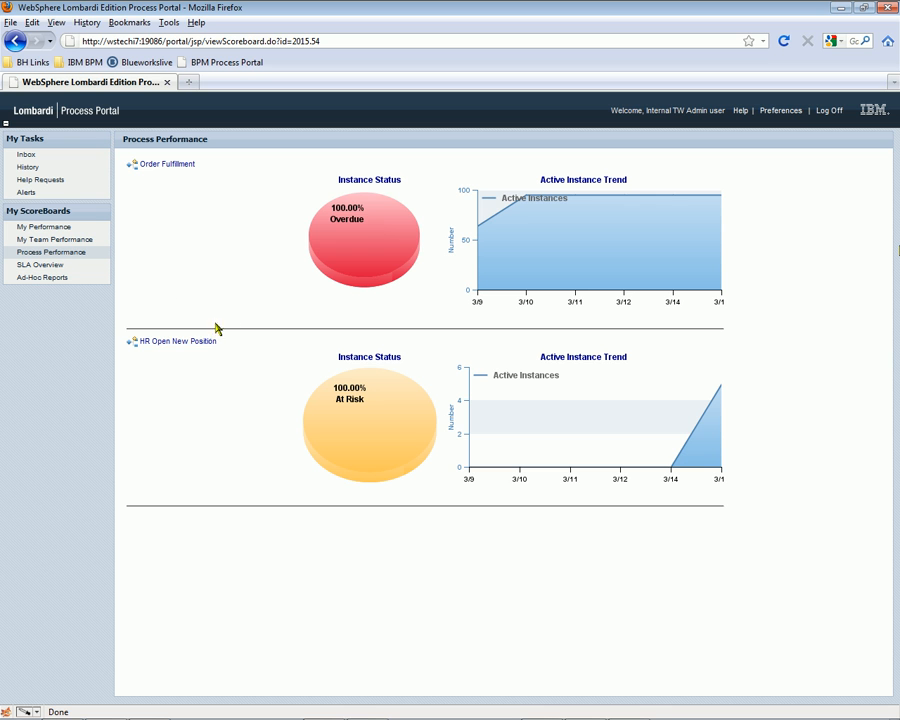
pyautogui.click(208, 342)
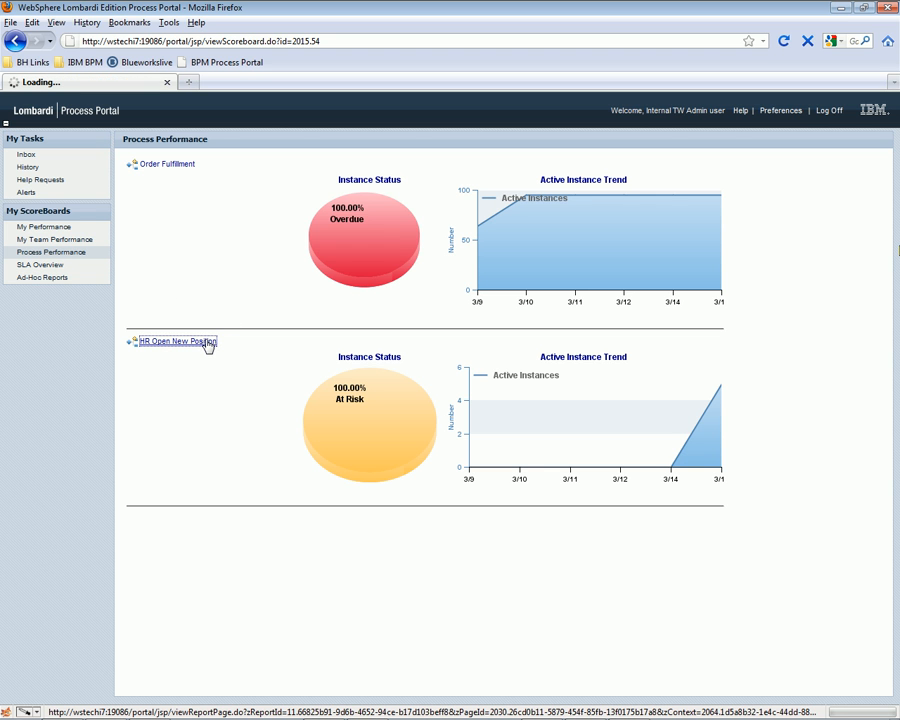
pyautogui.scroll(-5, 208, 346)
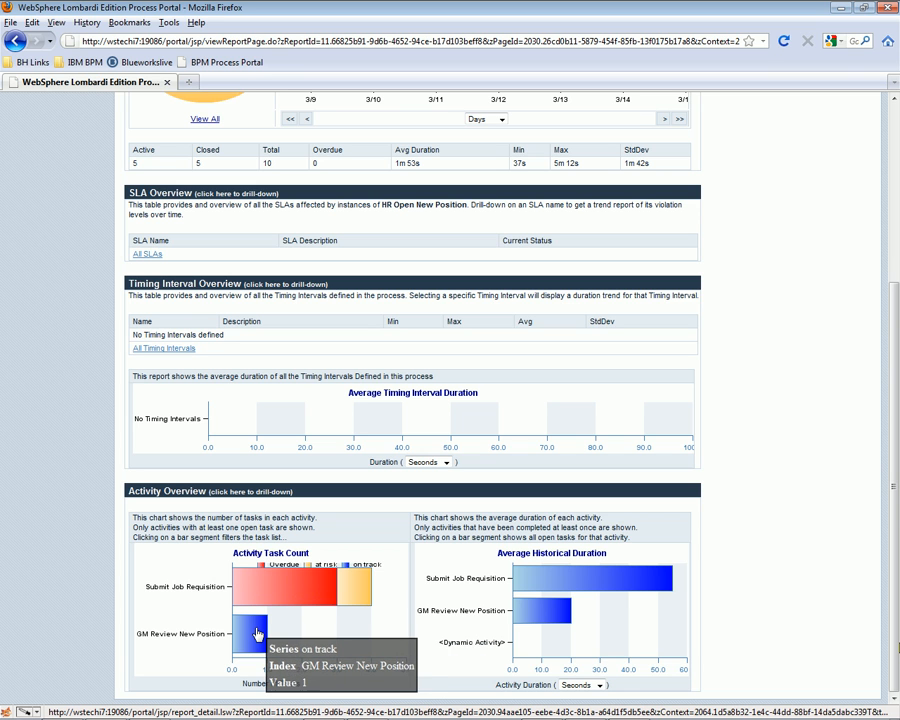
# - Filter the Activity Task Count chart's task list by on-track GM Review New Position tasks, followed by at-risk and overdue Submit Job Requisition tasks
pyautogui.click(257, 634)
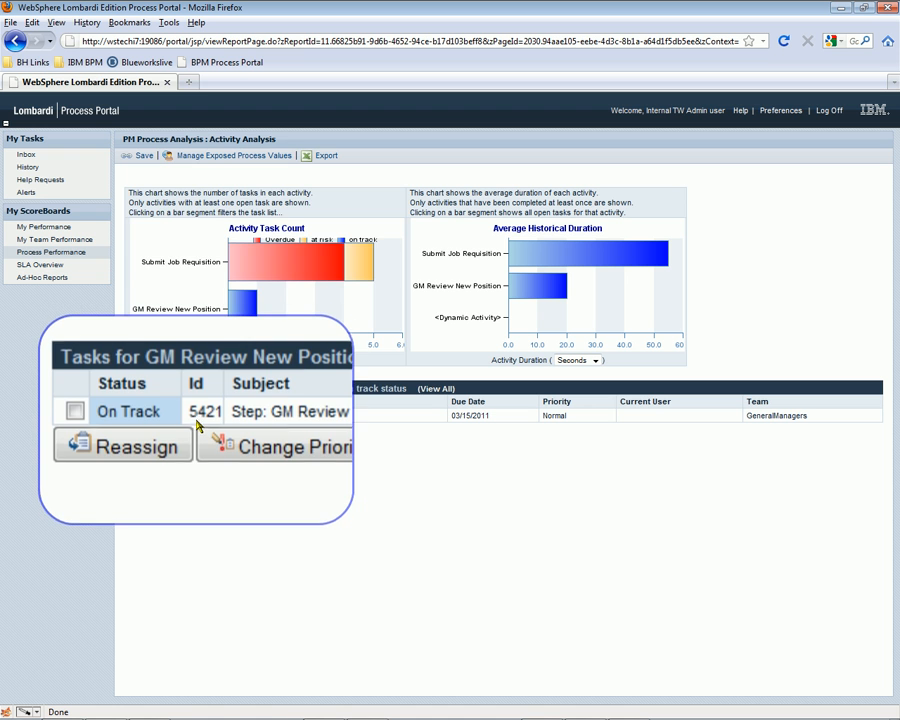
pyautogui.click(305, 272)
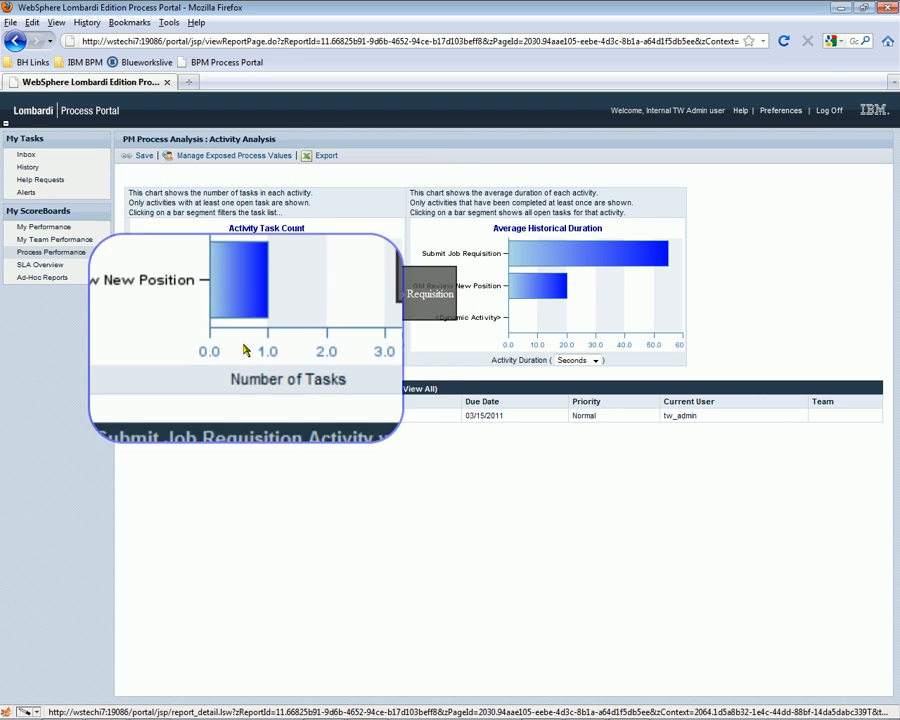
pyautogui.click(310, 262)
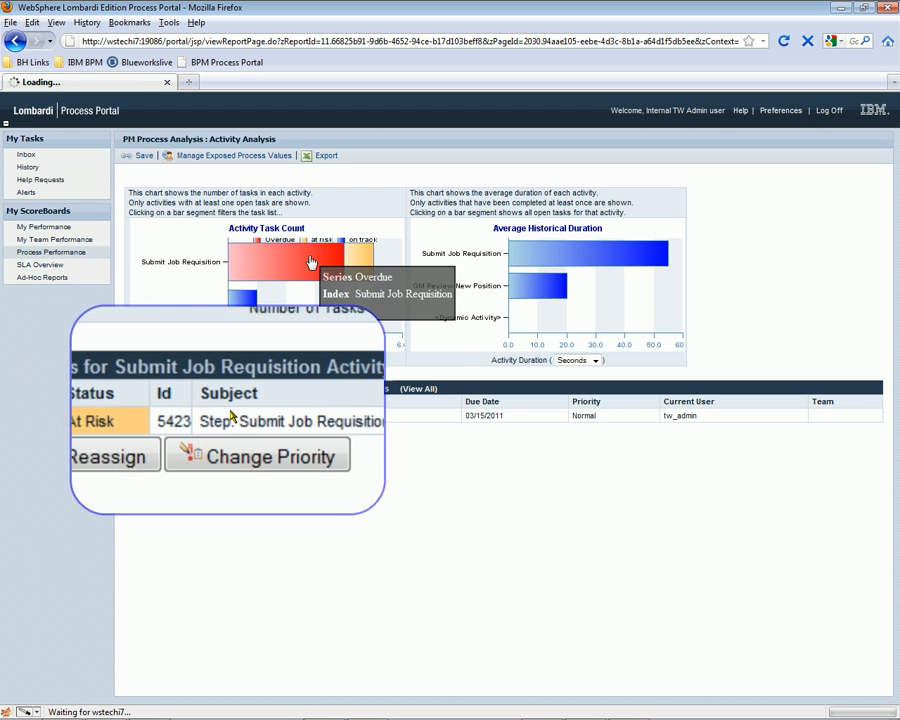
pyautogui.moveTo(302, 264)
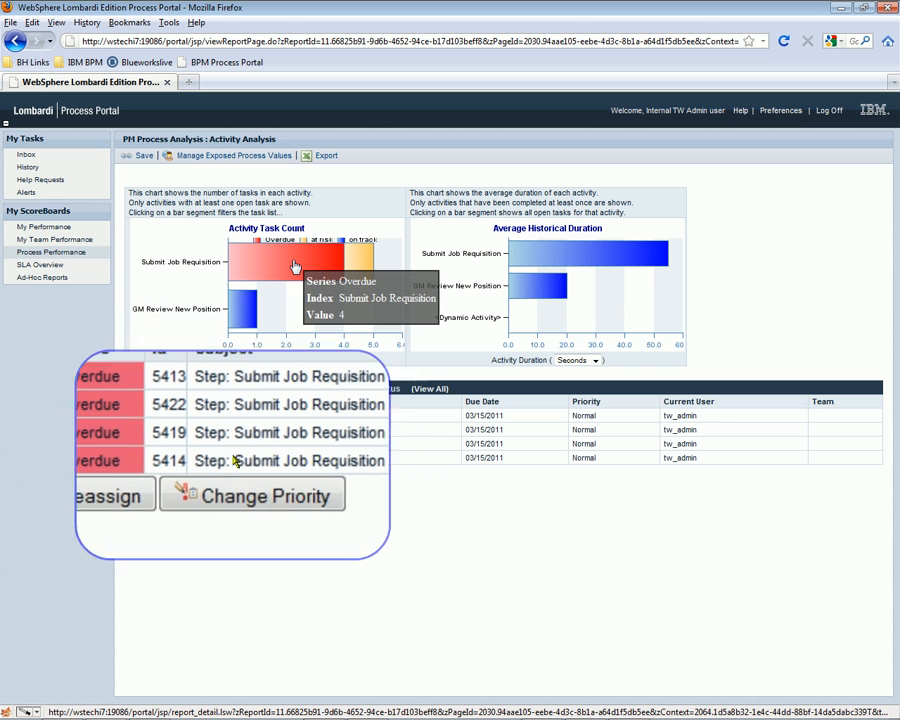